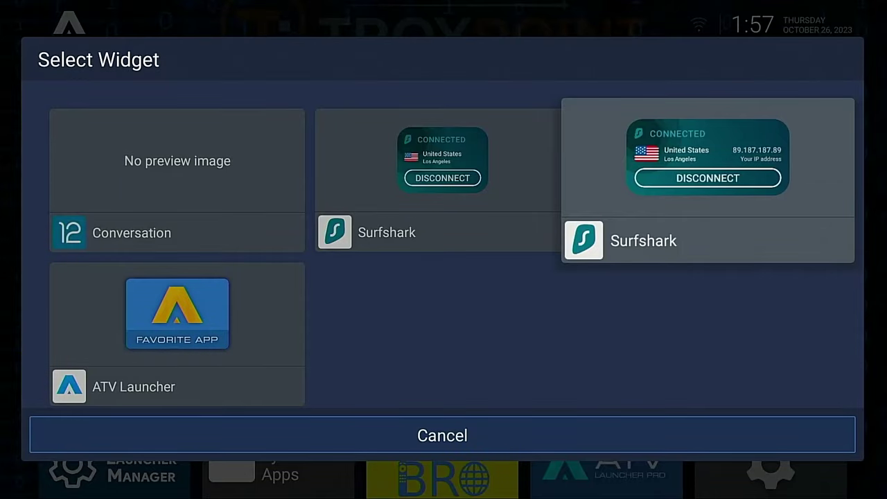
Choose the wide Surfshark widget that includes the IP address
{"action": "key", "text": "Return"}
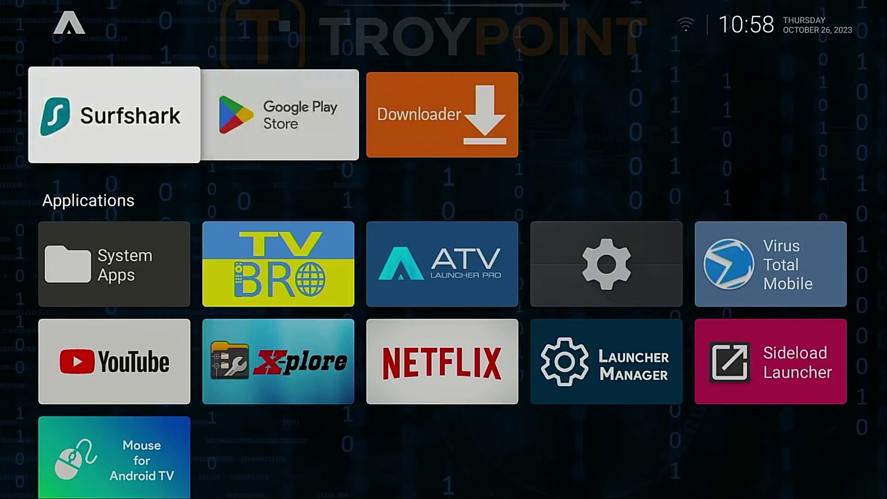
Bring up the application options for the Mouse for Android TV app
{"action": "key", "text": "Right"}
{"action": "key", "text": "Right"}
{"action": "key", "text": "Down"}
{"action": "key", "text": "Down"}
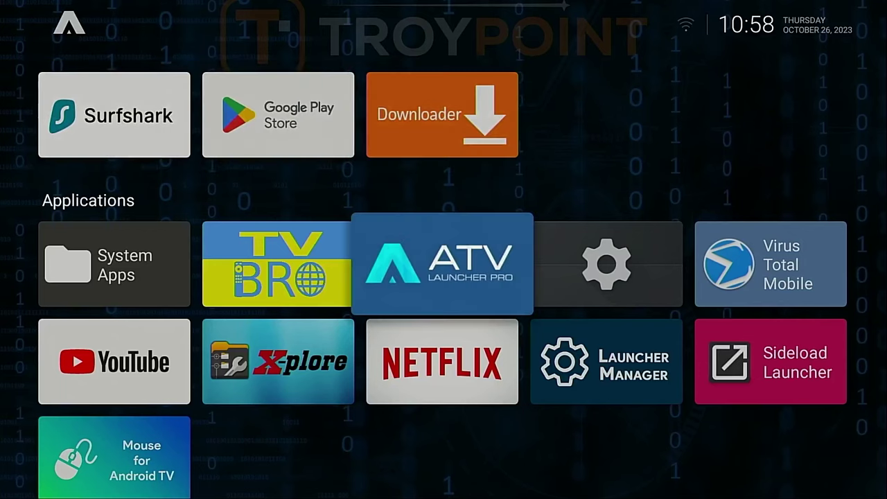
{"action": "key", "text": "Down"}
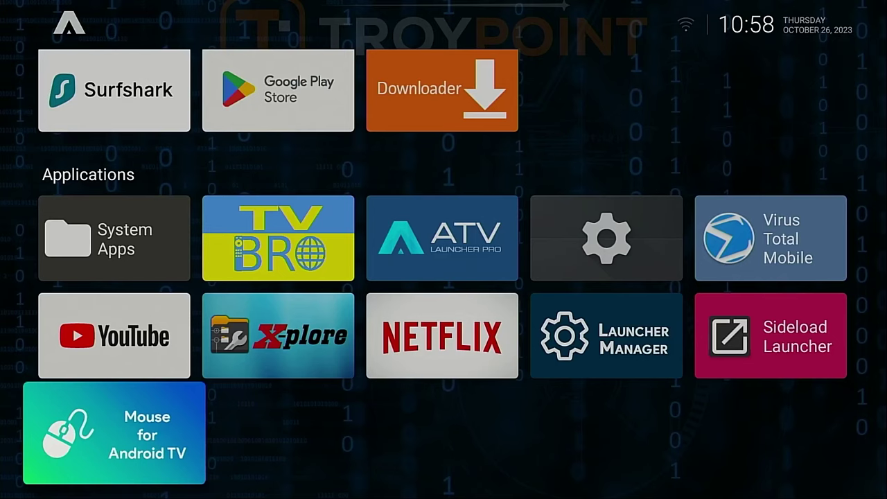
{"action": "key", "text": "Menu"}
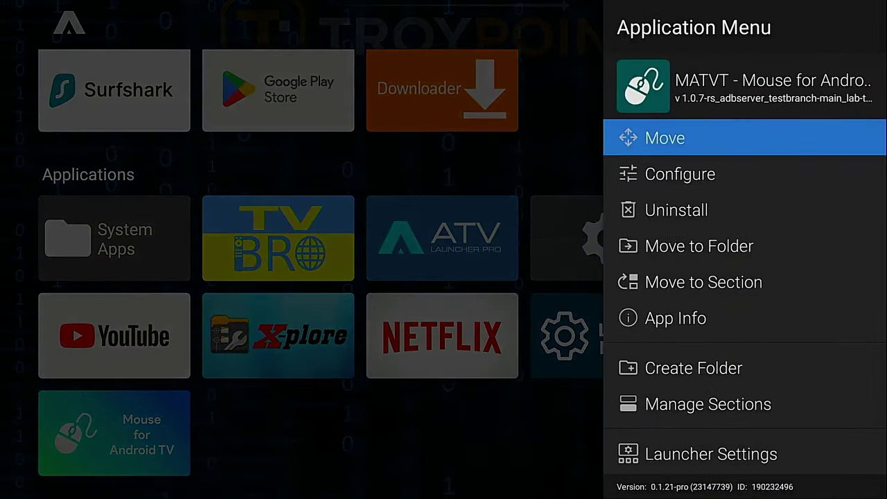
Open Launcher Settings from the Mouse for Android TV app's options
{"action": "key", "text": "Down"}
{"action": "key", "text": "Down"}
{"action": "key", "text": "Down"}
{"action": "key", "text": "Down"}
{"action": "key", "text": "Down"}
{"action": "key", "text": "Down"}
{"action": "key", "text": "Down"}
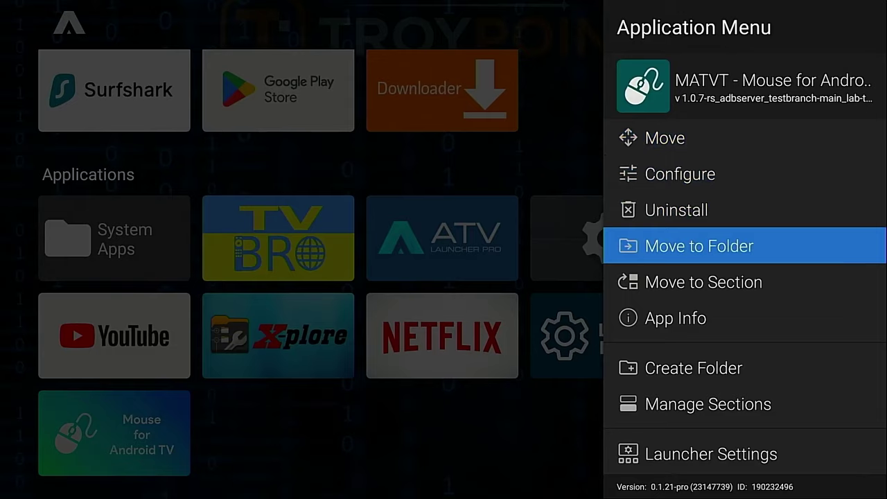
{"action": "key", "text": "Down"}
{"action": "key", "text": "Return"}
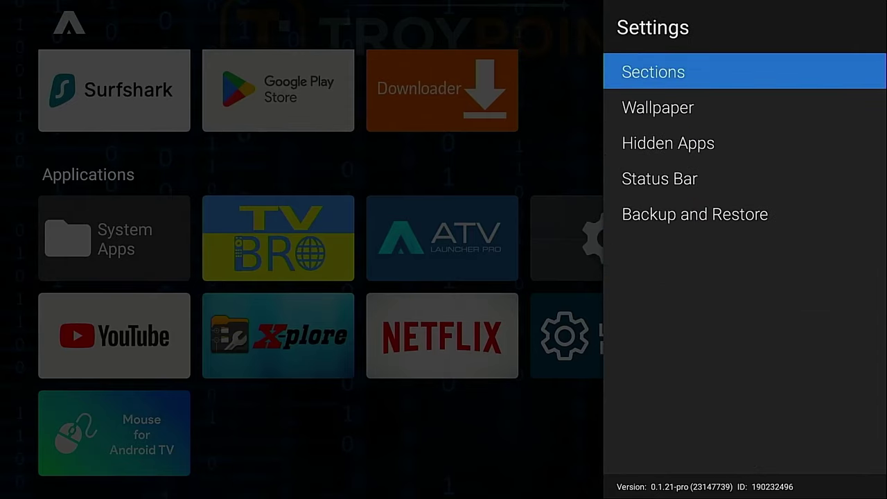
View the list of home screen sections in the launcher settings, and leave it without making changes
{"action": "key", "text": "Down"}
{"action": "key", "text": "Down"}
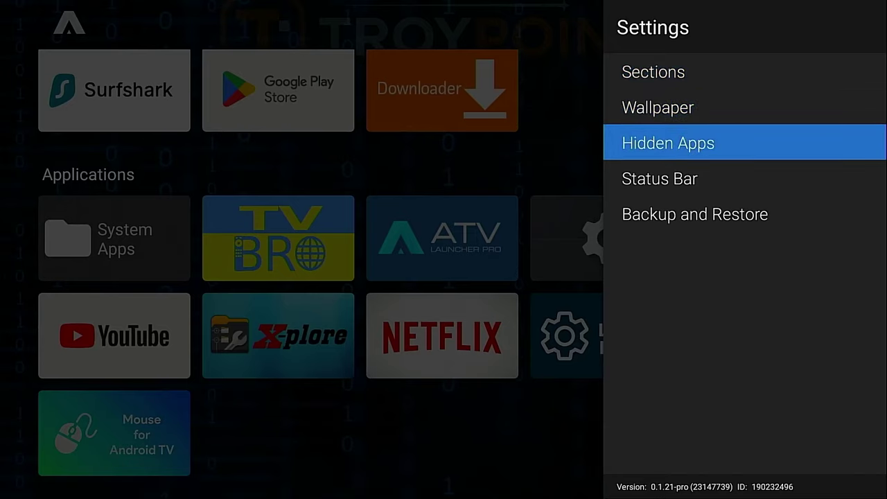
{"action": "key", "text": "Up"}
{"action": "key", "text": "Up"}
{"action": "key", "text": "Return"}
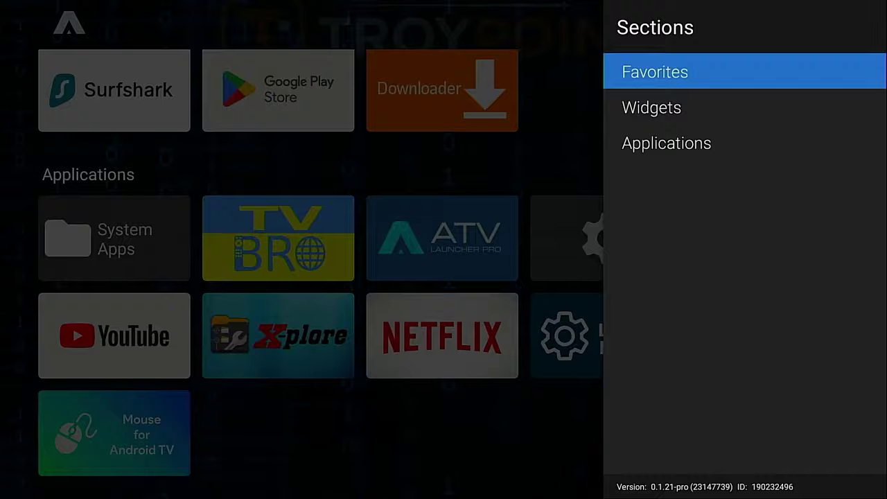
{"action": "key", "text": "Escape"}
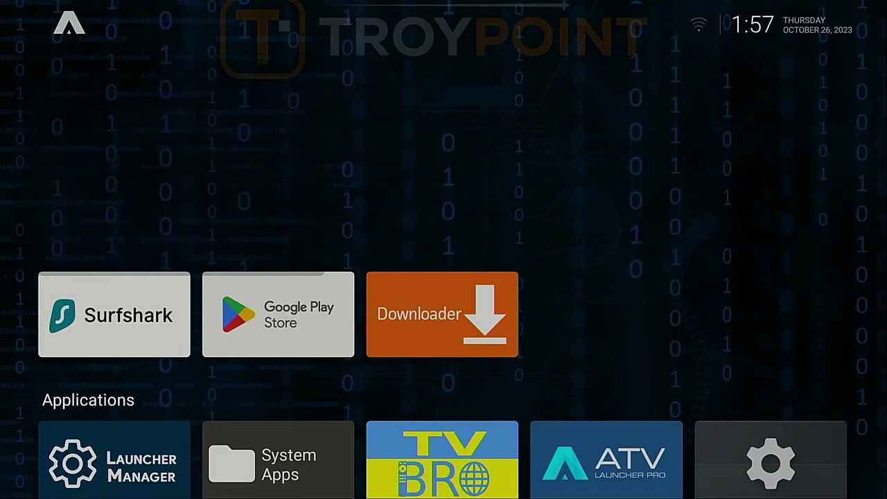
Open the widget selection and add the wide Surfshark widget with the IP address to the home screen
{"action": "key", "text": "Return"}
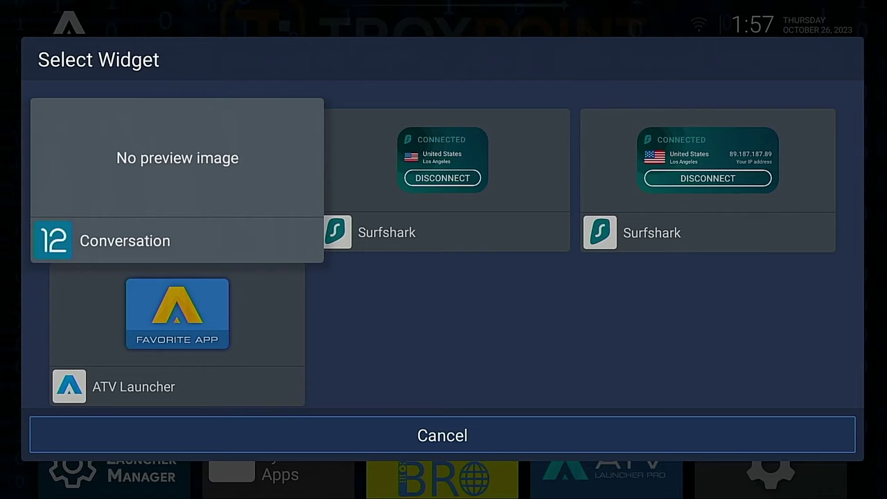
{"action": "key", "text": "Right"}
{"action": "key", "text": "Right"}
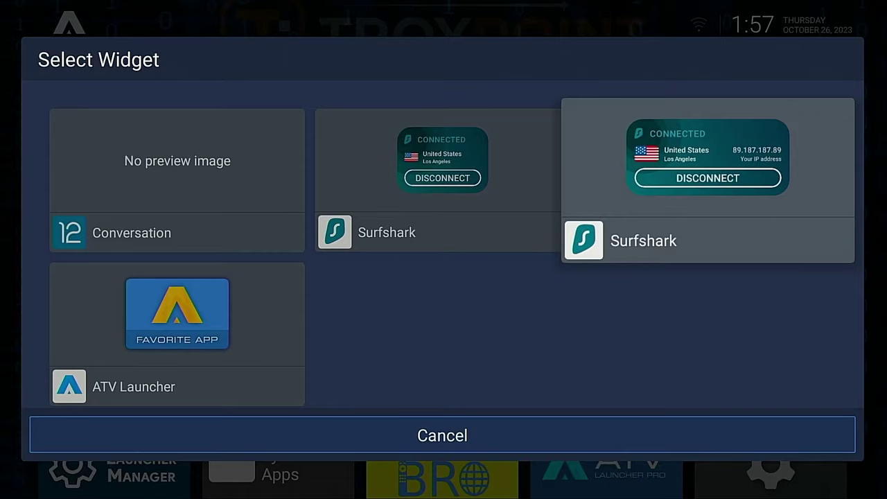
{"action": "key", "text": "Return"}
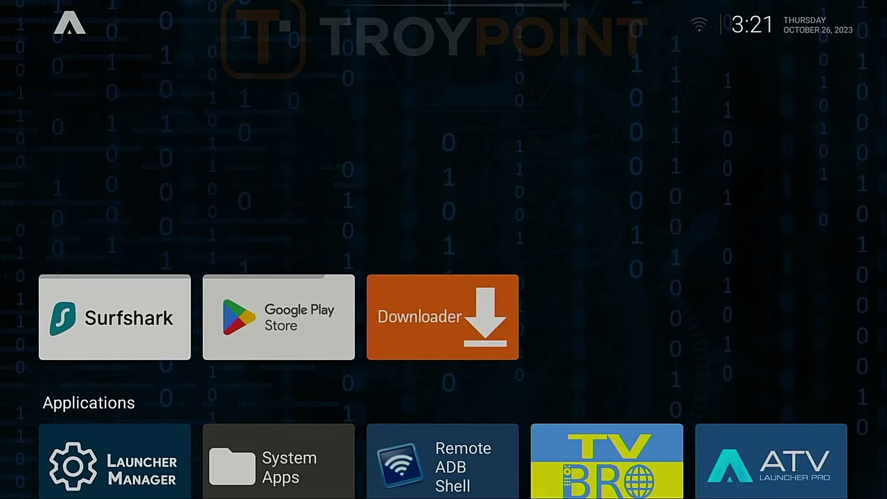
Open Android Settings from the application options of the Surfshark tile
{"action": "key", "text": "Right"}
{"action": "key", "text": "Left"}
{"action": "key", "text": "Left"}
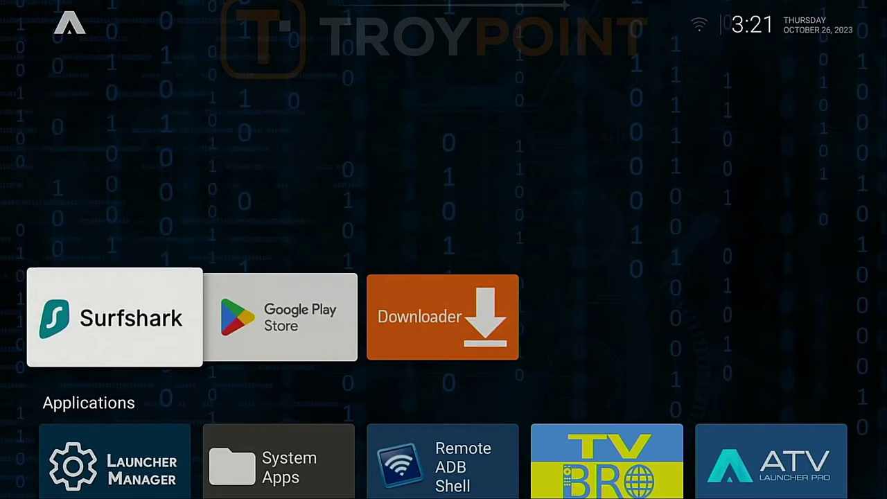
{"action": "key", "text": "Menu"}
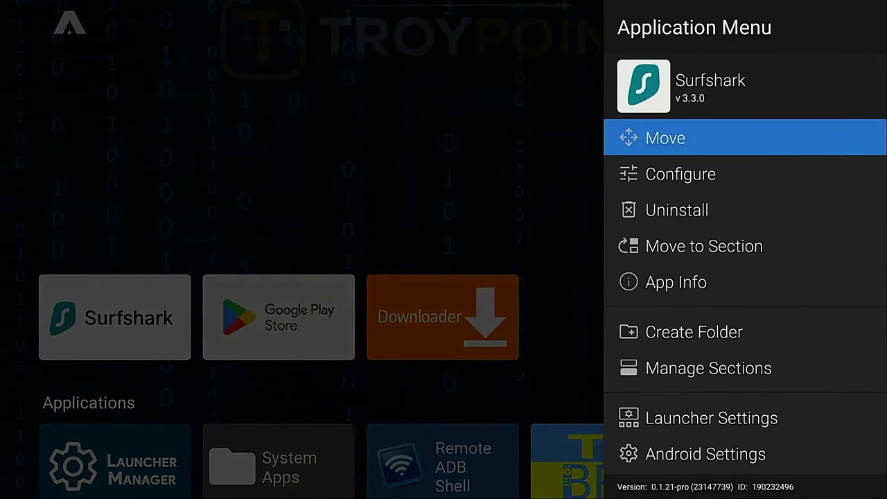
{"action": "key", "text": "Down"}
{"action": "key", "text": "Down"}
{"action": "key", "text": "Down"}
{"action": "key", "text": "Down"}
{"action": "key", "text": "Down"}
{"action": "key", "text": "Down"}
{"action": "key", "text": "Down"}
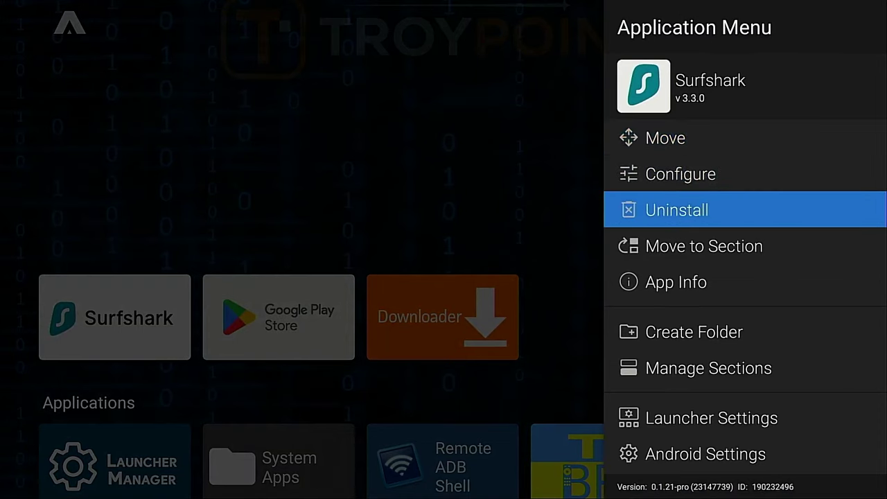
{"action": "key", "text": "Down"}
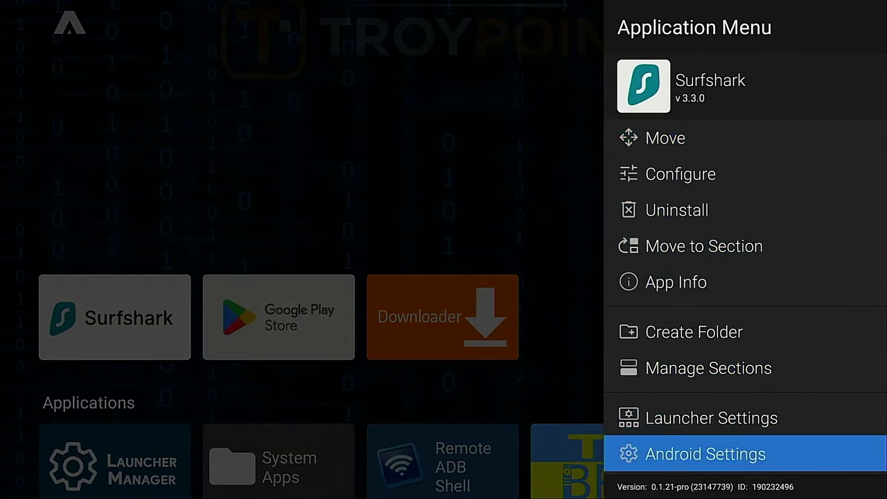
{"action": "key", "text": "Return"}
Open the System category of the device settings
{"action": "key", "text": "Down"}
{"action": "key", "text": "Down"}
{"action": "key", "text": "Down"}
{"action": "key", "text": "Down"}
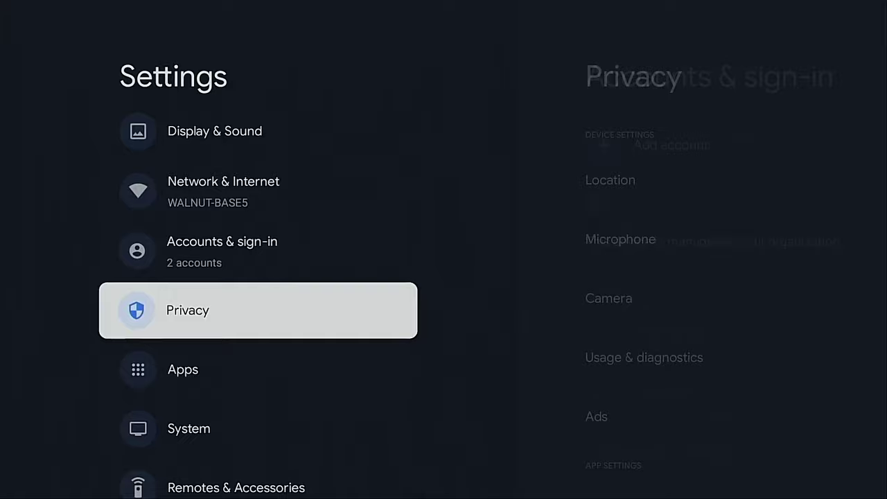
{"action": "key", "text": "Return"}
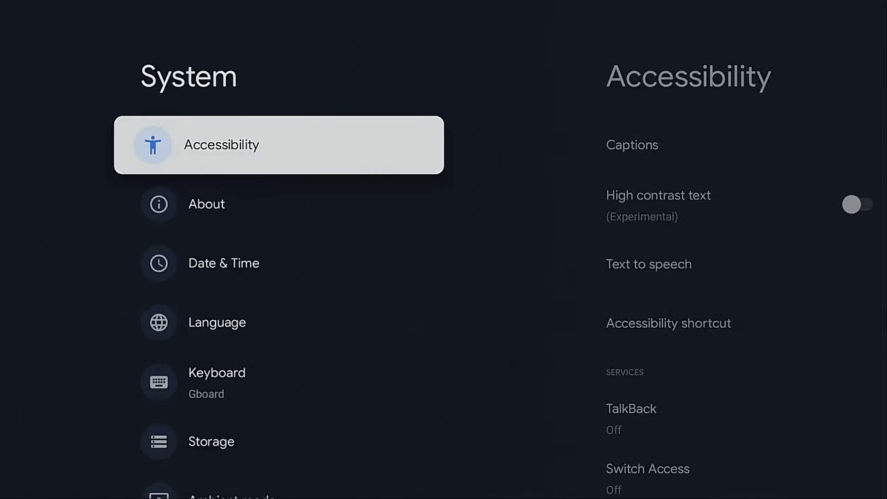
Look through the whole System settings list for a Developer options entry
{"action": "key", "text": "Down"}
{"action": "key", "text": "Down"}
{"action": "key", "text": "Down"}
{"action": "key", "text": "Down"}
{"action": "key", "text": "Down"}
{"action": "key", "text": "Down"}
{"action": "key", "text": "Down"}
{"action": "key", "text": "Down"}
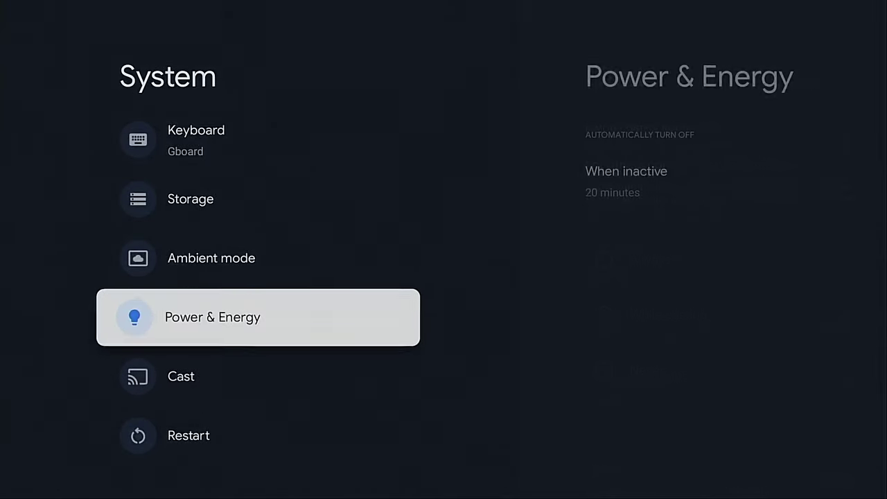
{"action": "key", "text": "Up"}
{"action": "key", "text": "Up"}
{"action": "key", "text": "Up"}
{"action": "key", "text": "Up"}
{"action": "key", "text": "Up"}
{"action": "key", "text": "Up"}
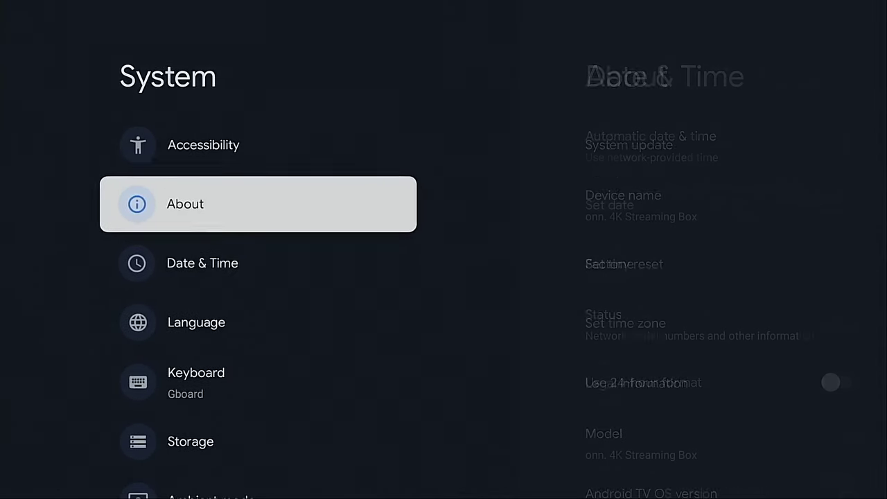
Open the About page of the device and go to the Android TV OS build entry
{"action": "key", "text": "Return"}
{"action": "key", "text": "Down"}
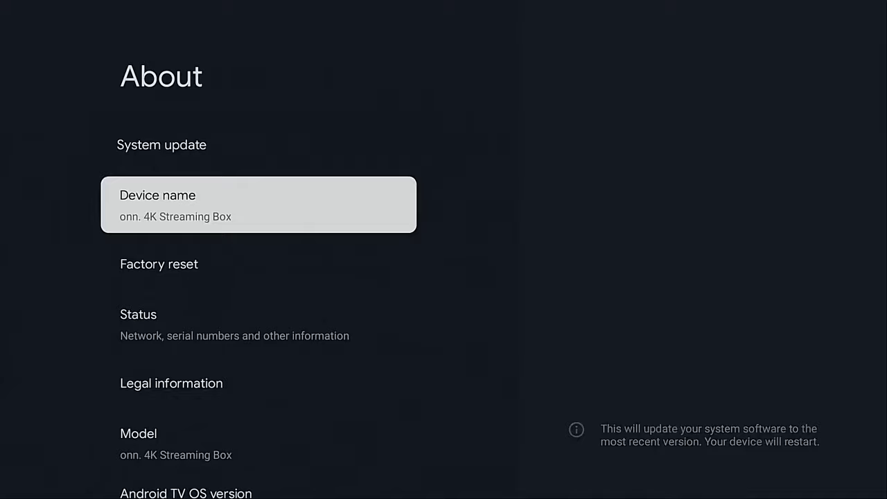
{"action": "key", "text": "Down"}
{"action": "key", "text": "Down"}
{"action": "key", "text": "Down"}
{"action": "key", "text": "Down"}
{"action": "key", "text": "Down"}
{"action": "key", "text": "Down"}
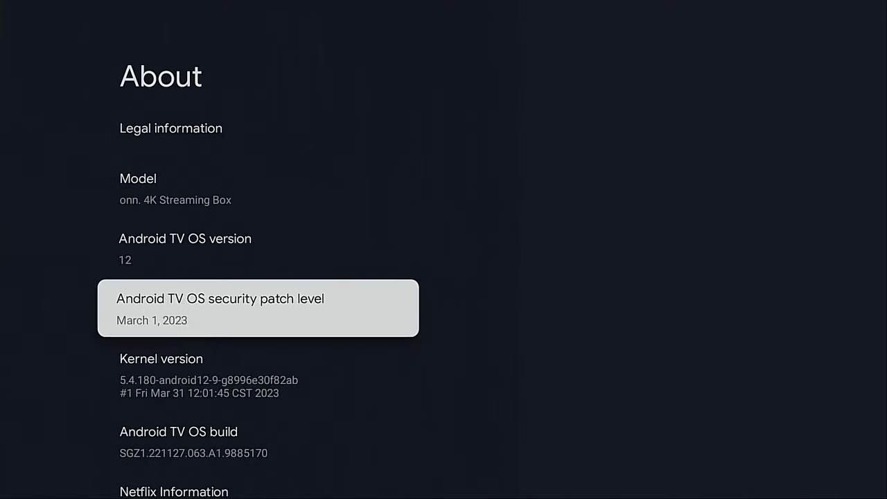
{"action": "key", "text": "Down"}
{"action": "key", "text": "Down"}
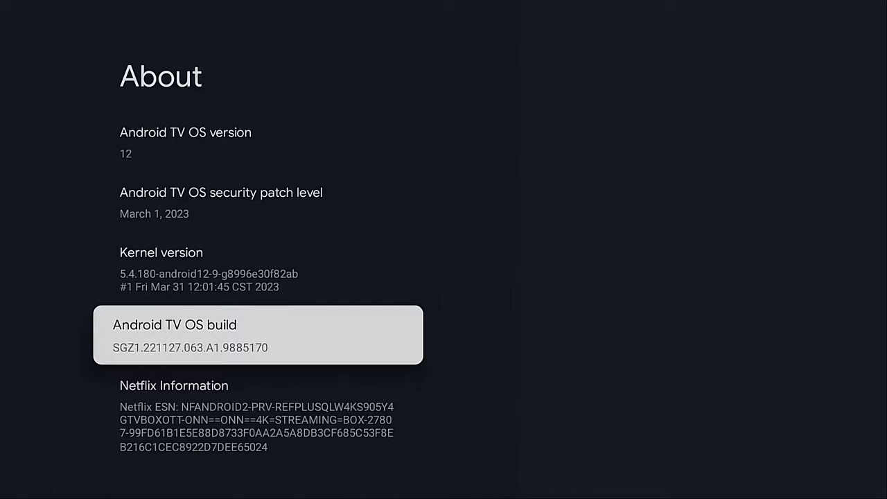
Enable developer mode by activating the Android TV OS build entry repeatedly
{"action": "key", "text": "Return"}
{"action": "key", "text": "Return"}
{"action": "key", "text": "Return"}
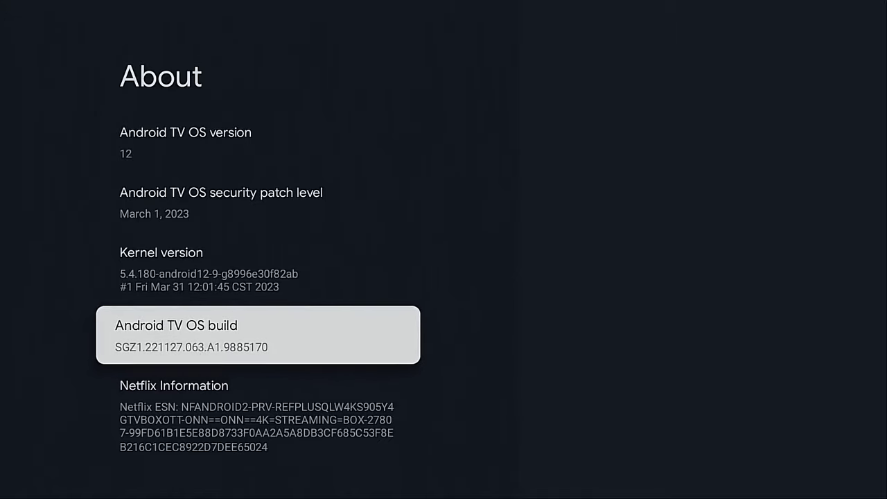
{"action": "key", "text": "Return"}
{"action": "key", "text": "Return"}
{"action": "key", "text": "Return"}
{"action": "key", "text": "Return"}
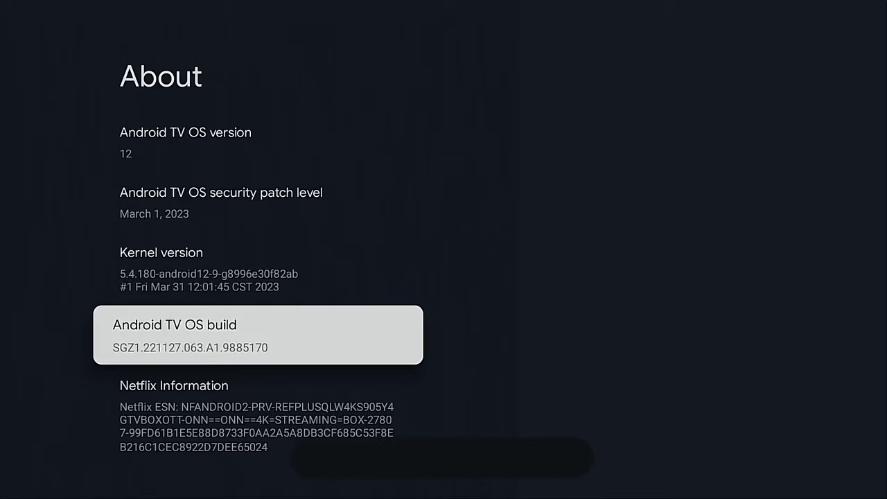
{"action": "key", "text": "Return"}
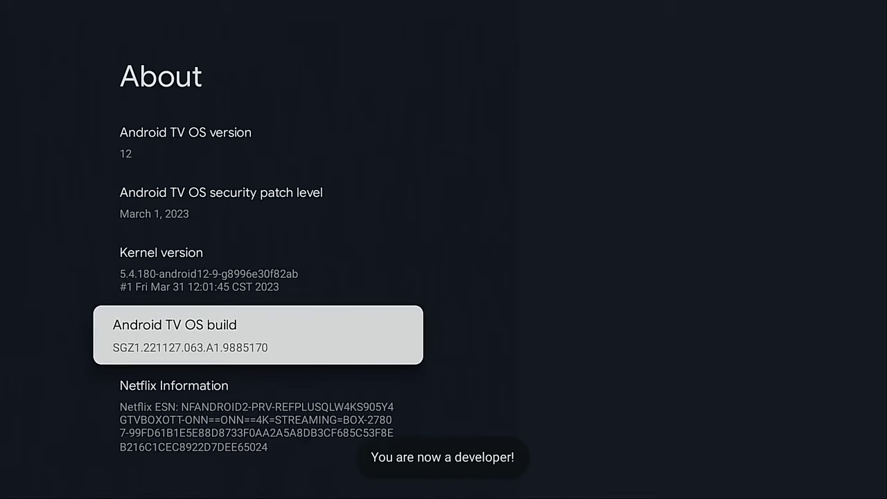
Return to the System settings and open Developer options
{"action": "key", "text": "Escape"}
{"action": "key", "text": "Down"}
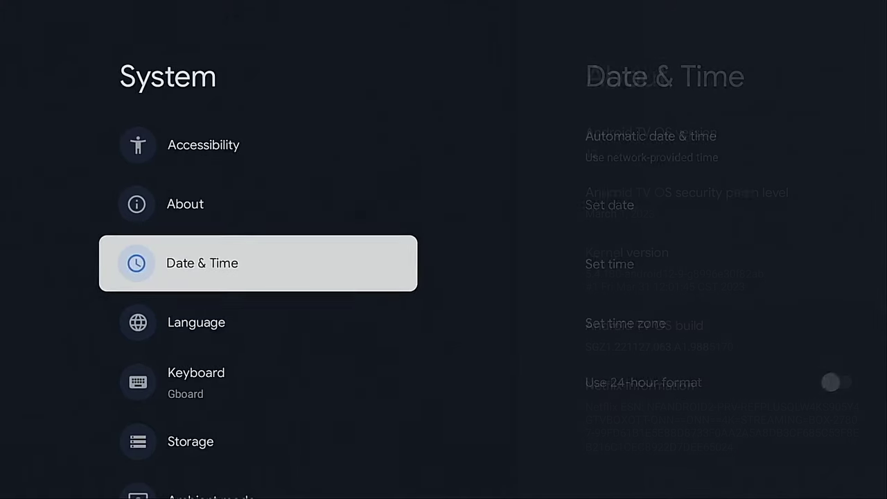
{"action": "key", "text": "Down"}
{"action": "key", "text": "Down"}
{"action": "key", "text": "Down"}
{"action": "key", "text": "Down"}
{"action": "key", "text": "Down"}
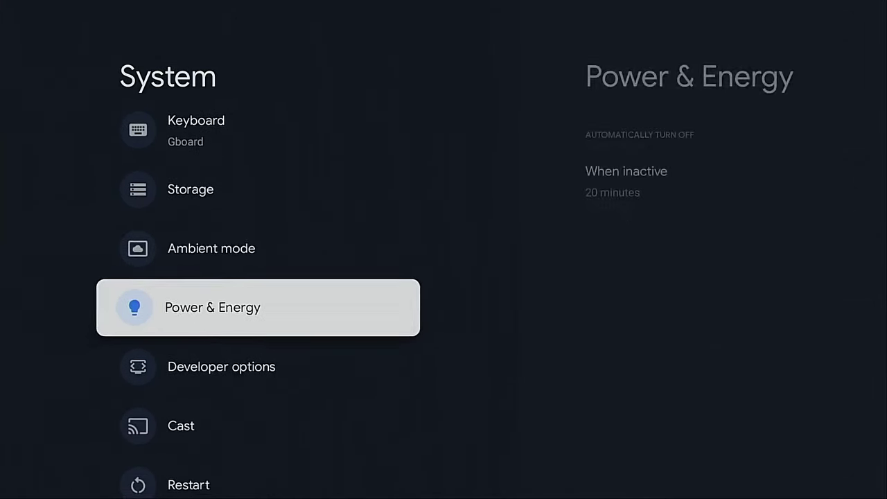
{"action": "key", "text": "Down"}
{"action": "key", "text": "Return"}
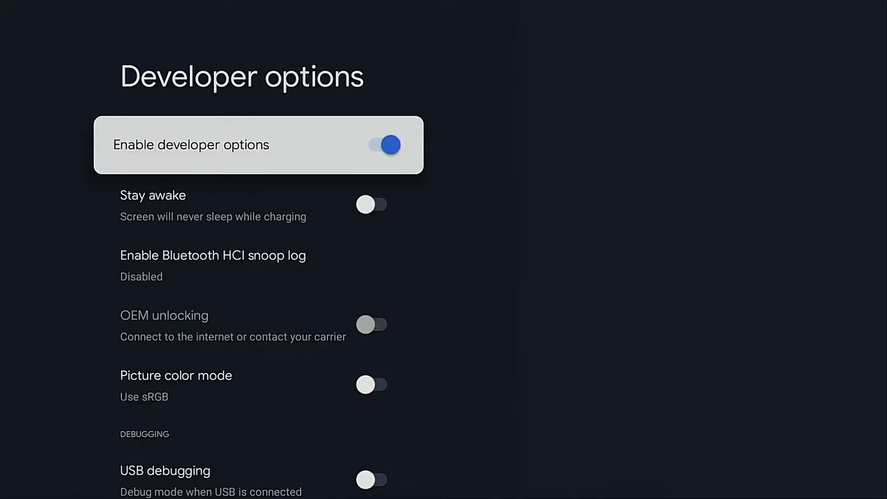
Turn on USB debugging in the debugging section and allow it
{"action": "key", "text": "Down"}
{"action": "key", "text": "Down"}
{"action": "key", "text": "Down"}
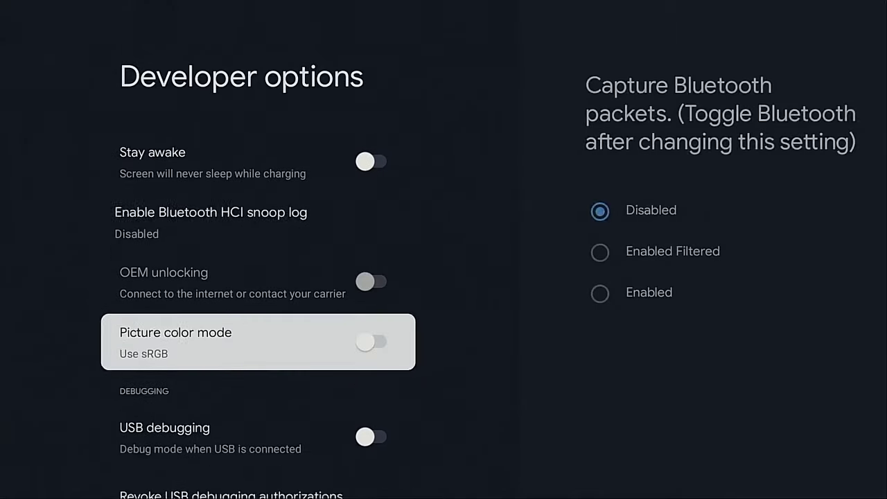
{"action": "key", "text": "Down"}
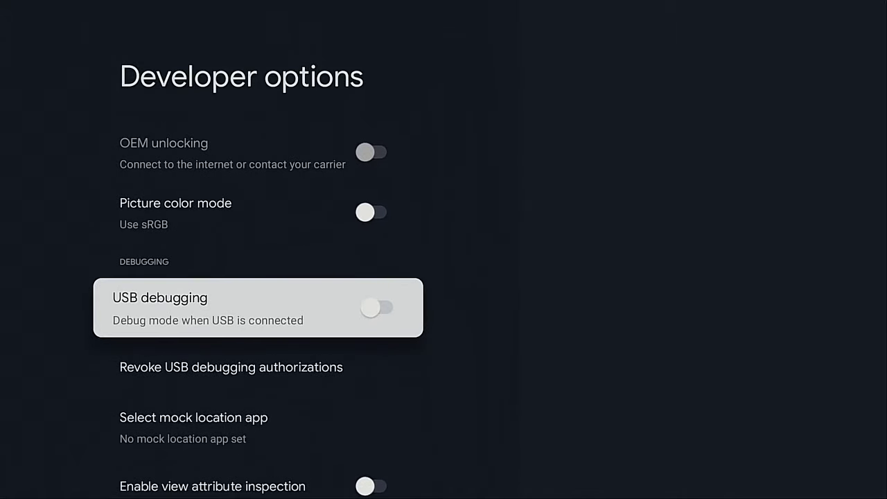
{"action": "key", "text": "Return"}
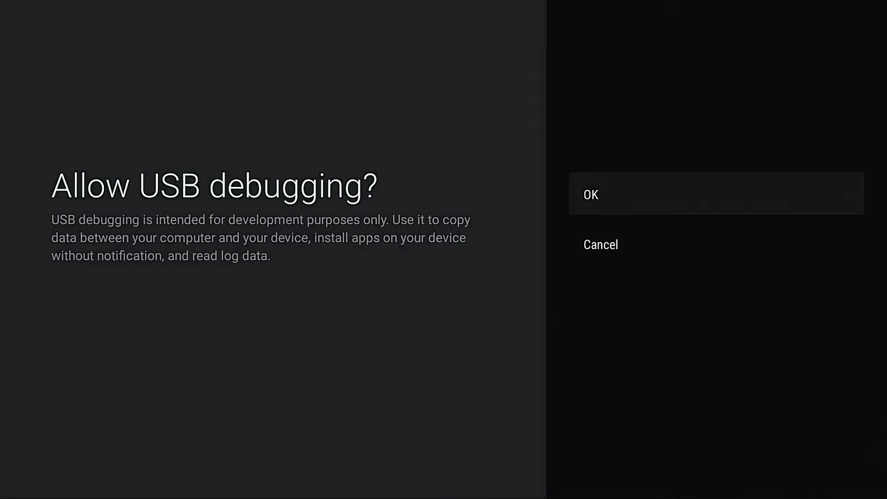
{"action": "key", "text": "Return"}
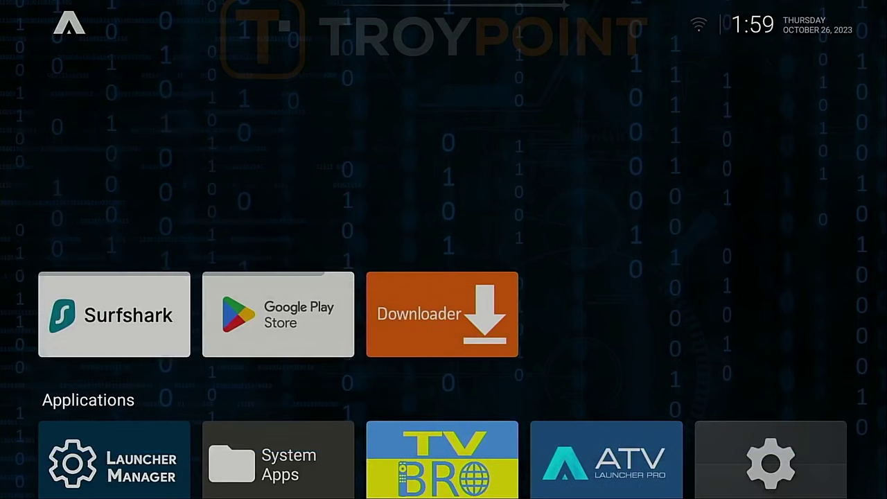
Switch to the Downloader app and go to its field for a URL, search term or short code
{"action": "key", "text": "Right"}
{"action": "key", "text": "Right"}
{"action": "key", "text": "Return"}
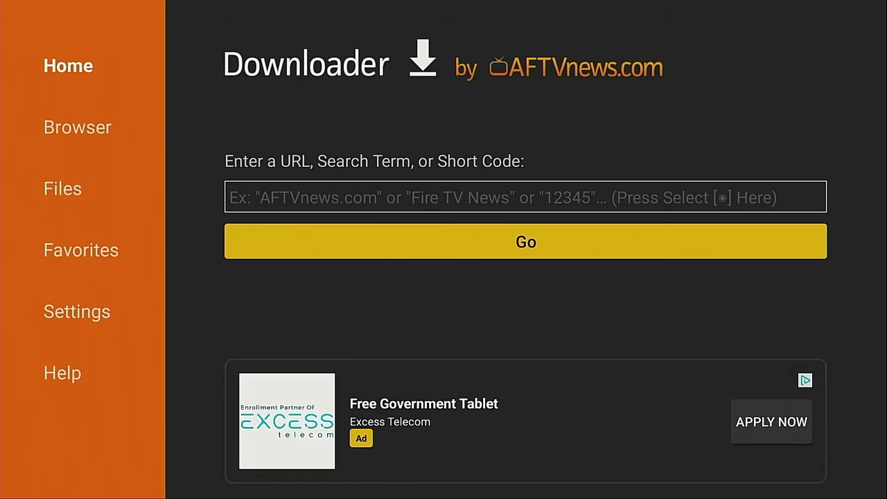
{"action": "key", "text": "Up"}
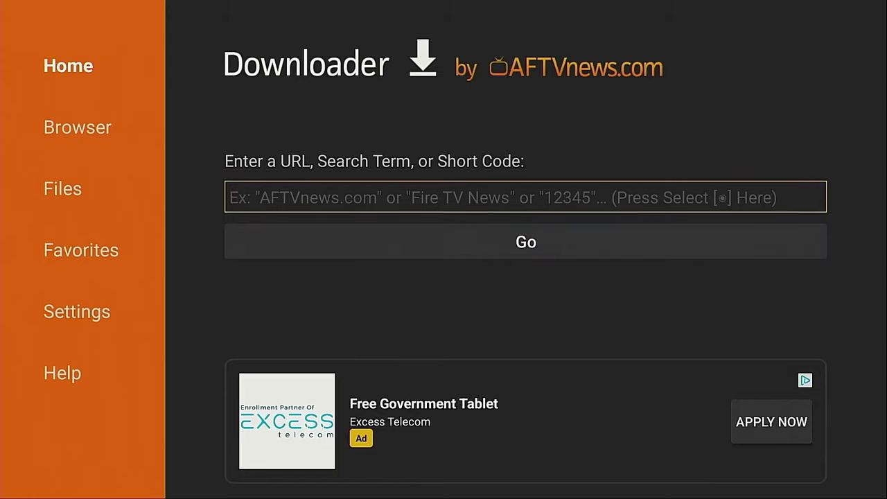
Enter the short code 250931 in the URL field and load its page
{"action": "key", "text": "Return"}
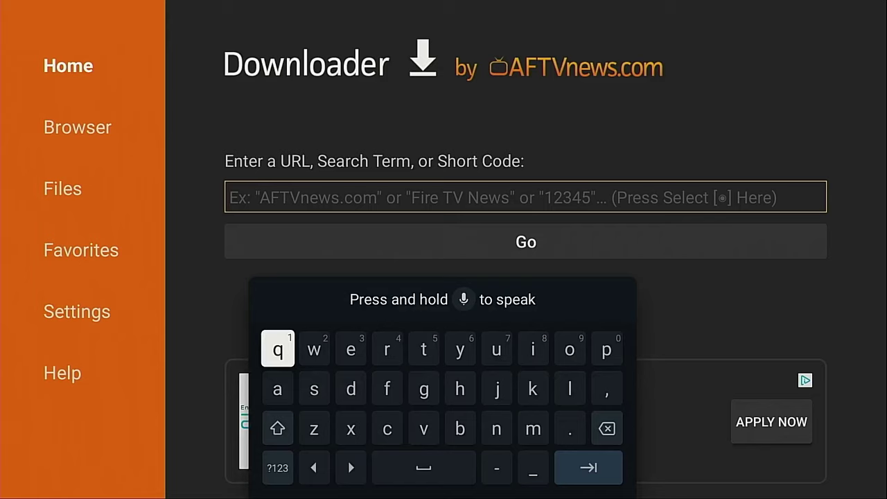
{"action": "key", "text": "Down"}
{"action": "key", "text": "Down"}
{"action": "key", "text": "Down"}
{"action": "key", "text": "Return"}
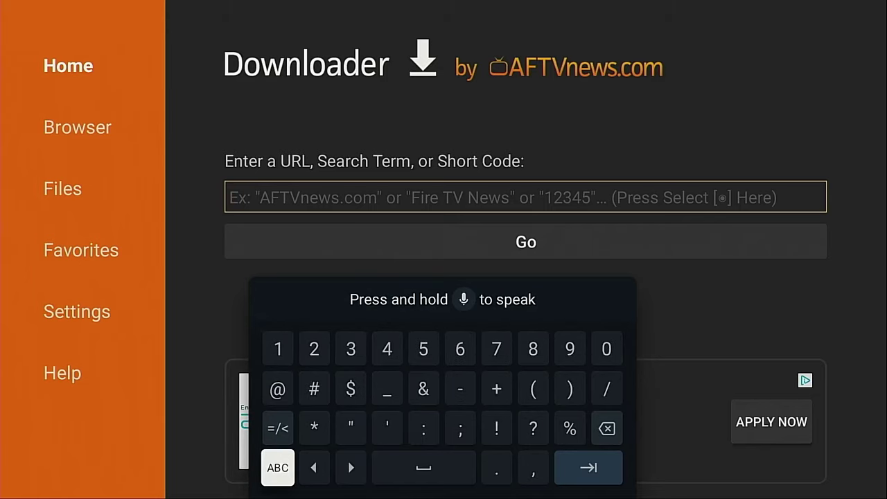
{"action": "key", "text": "Up"}
{"action": "key", "text": "Up"}
{"action": "key", "text": "Right"}
{"action": "key", "text": "Return"}
{"action": "key", "text": "Right"}
{"action": "key", "text": "Right"}
{"action": "key", "text": "Right"}
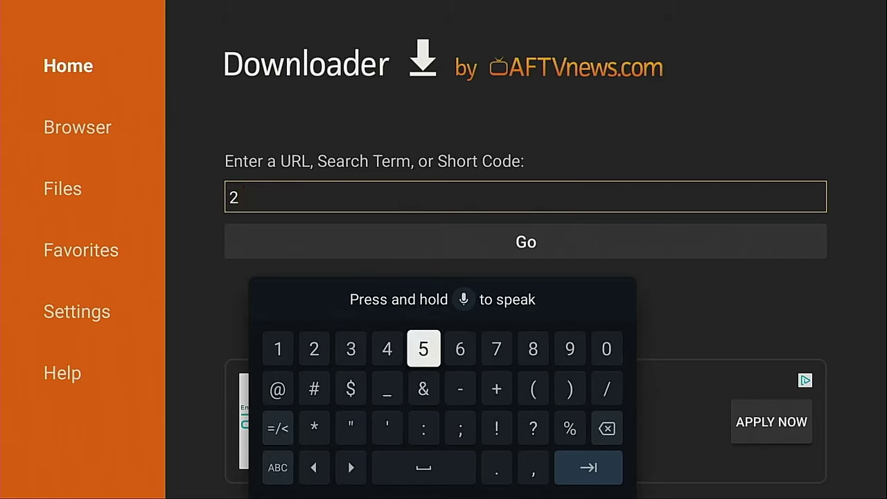
{"action": "key", "text": "Return"}
{"action": "key", "text": "Right"}
{"action": "key", "text": "Right"}
{"action": "key", "text": "Right"}
{"action": "key", "text": "Right"}
{"action": "key", "text": "Right"}
{"action": "key", "text": "Return"}
{"action": "key", "text": "Left"}
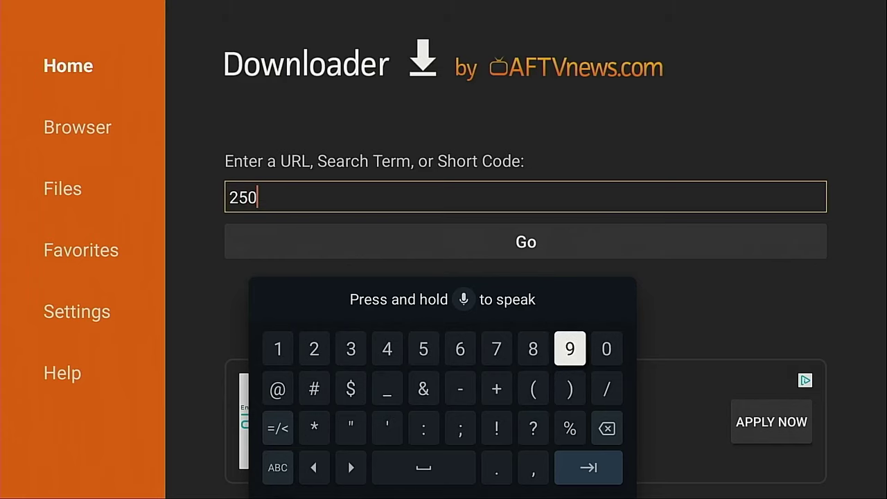
{"action": "key", "text": "Return"}
{"action": "key", "text": "Right"}
{"action": "key", "text": "Right"}
{"action": "key", "text": "Right"}
{"action": "key", "text": "Right"}
{"action": "key", "text": "Return"}
{"action": "key", "text": "Left"}
{"action": "key", "text": "Left"}
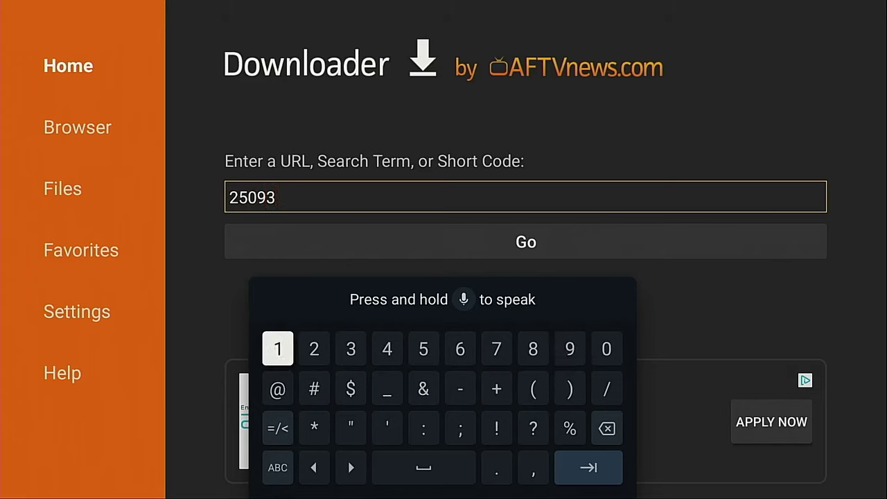
{"action": "key", "text": "Return"}
{"action": "key", "text": "Down"}
{"action": "key", "text": "Down"}
{"action": "key", "text": "Down"}
{"action": "key", "text": "Right"}
{"action": "key", "text": "Right"}
{"action": "key", "text": "Right"}
{"action": "key", "text": "Right"}
{"action": "key", "text": "Right"}
{"action": "key", "text": "Right"}
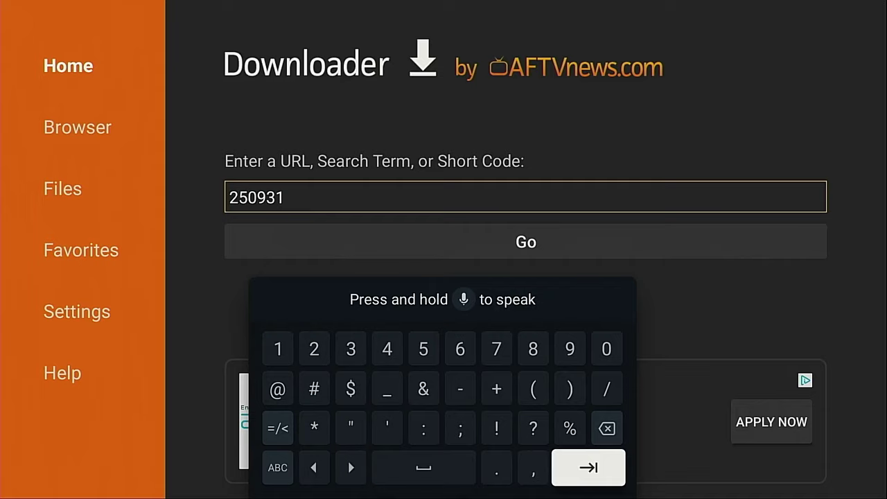
{"action": "key", "text": "Return"}
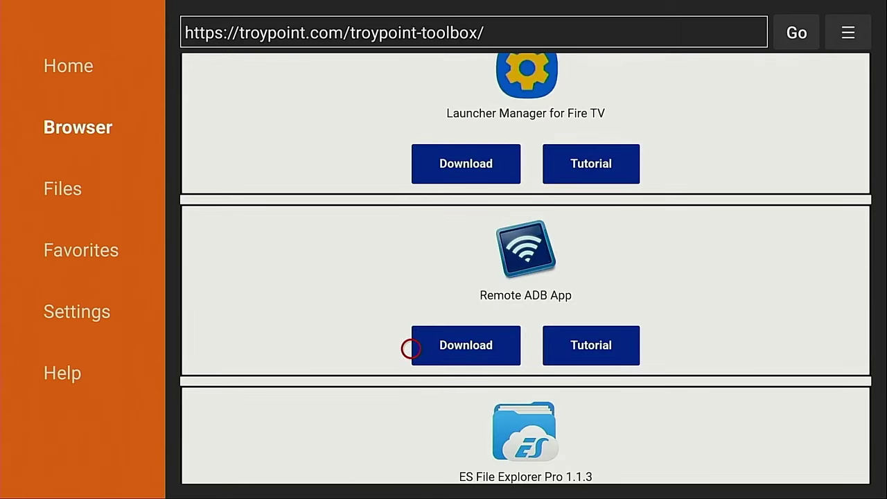
Download the Remote ADB App from the TROYPOINT Toolbox page and install it
{"action": "left_click", "coordinate": [504, 348]}
{"action": "key", "text": "Left"}
{"action": "key", "text": "Return"}
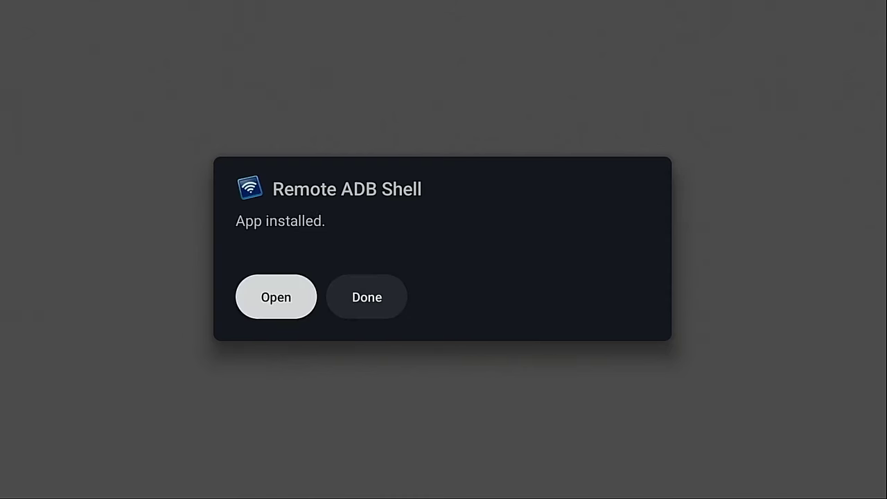
Finish the Remote ADB Shell installation without opening the app and delete the downloaded remote-adb-shell.apk, confirming the deletion
{"action": "key", "text": "Right"}
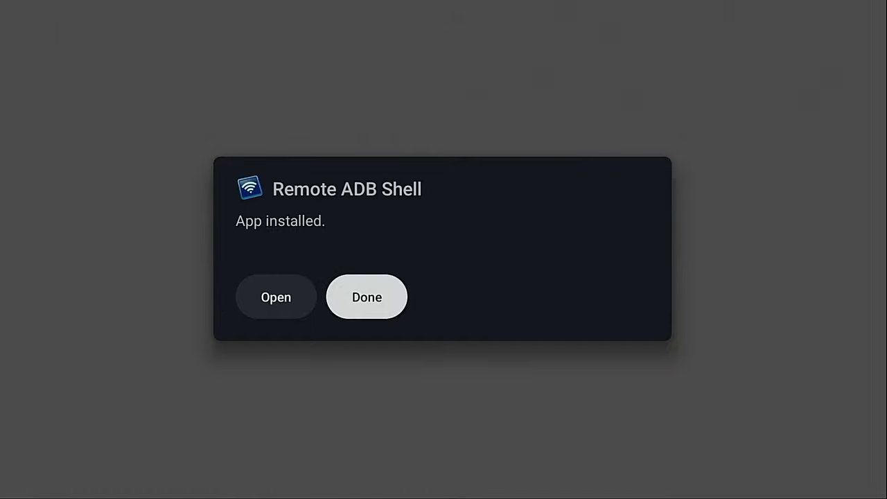
{"action": "key", "text": "Return"}
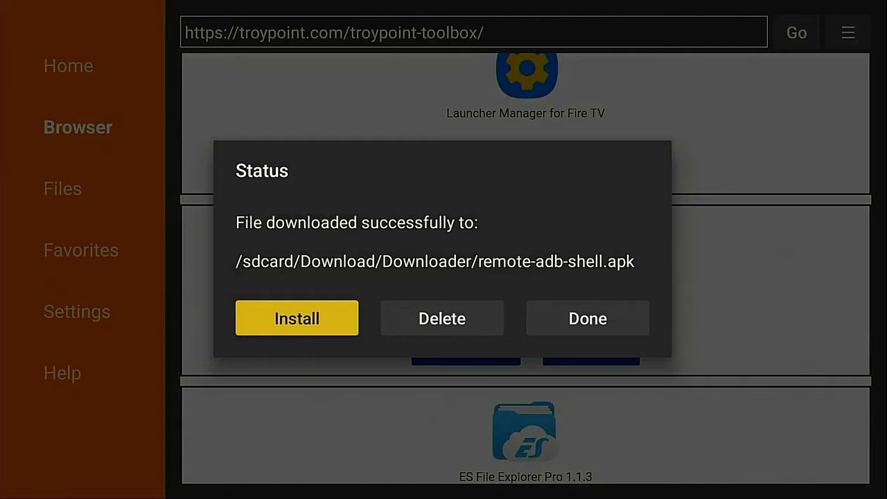
{"action": "key", "text": "Right"}
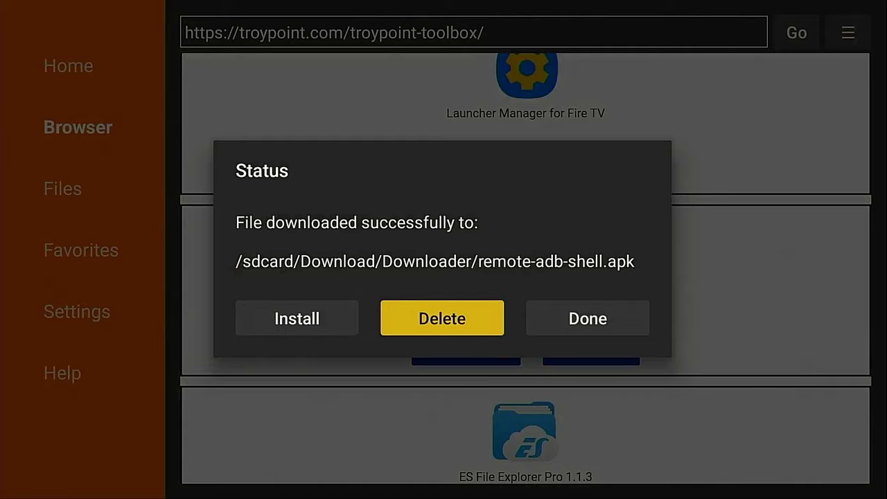
{"action": "key", "text": "Return"}
{"action": "key", "text": "Left"}
{"action": "key", "text": "Return"}
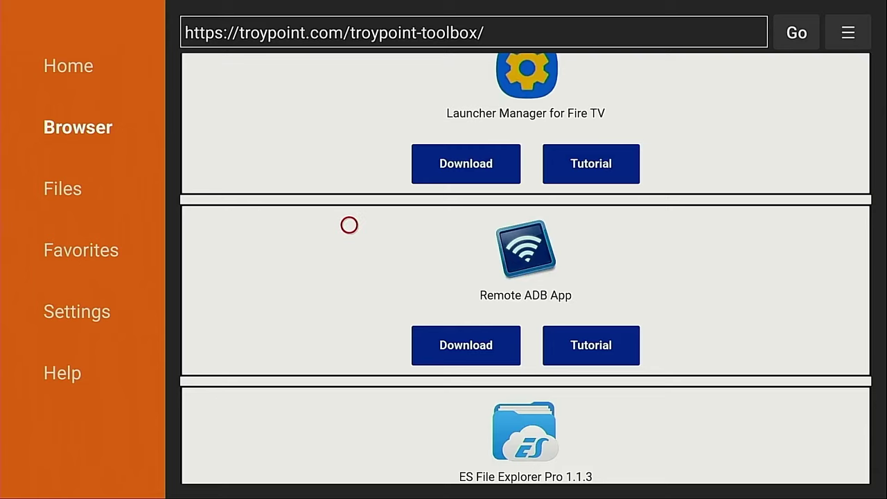
Add the current page to favorites under the name TROYPOINT Toolbox and save it
{"action": "key", "text": "Menu"}
{"action": "key", "text": "Down"}
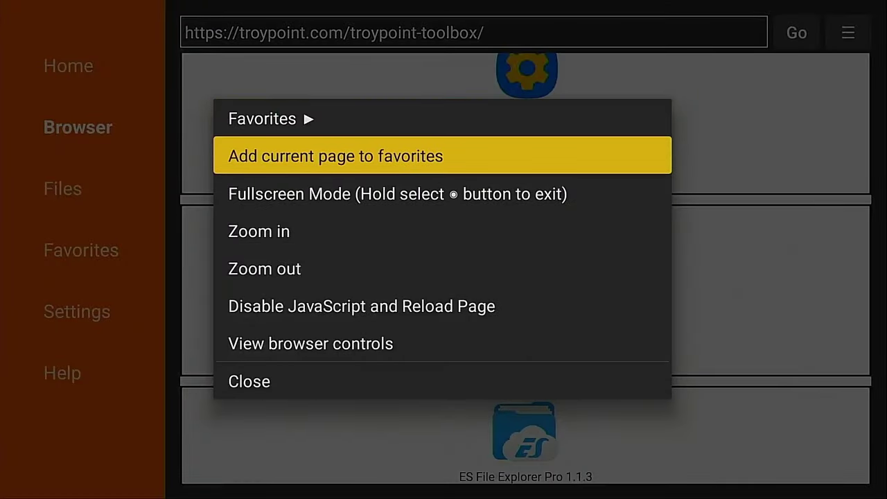
{"action": "key", "text": "Return"}
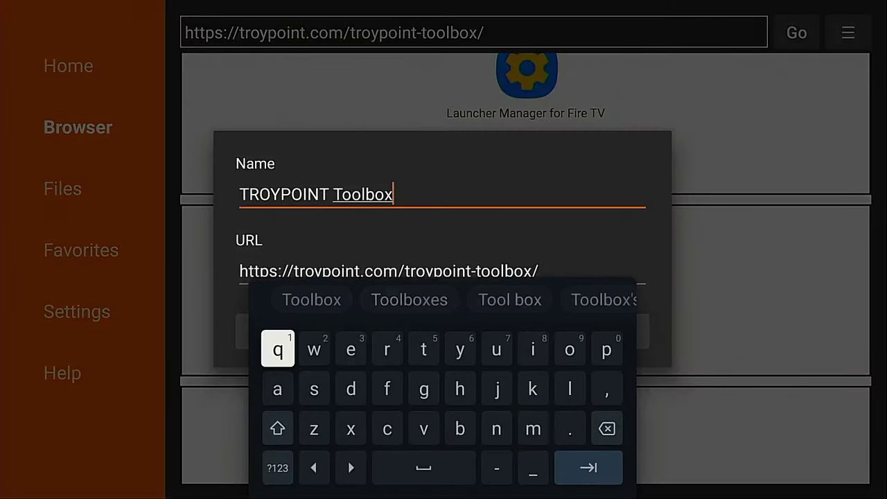
{"action": "key", "text": "Escape"}
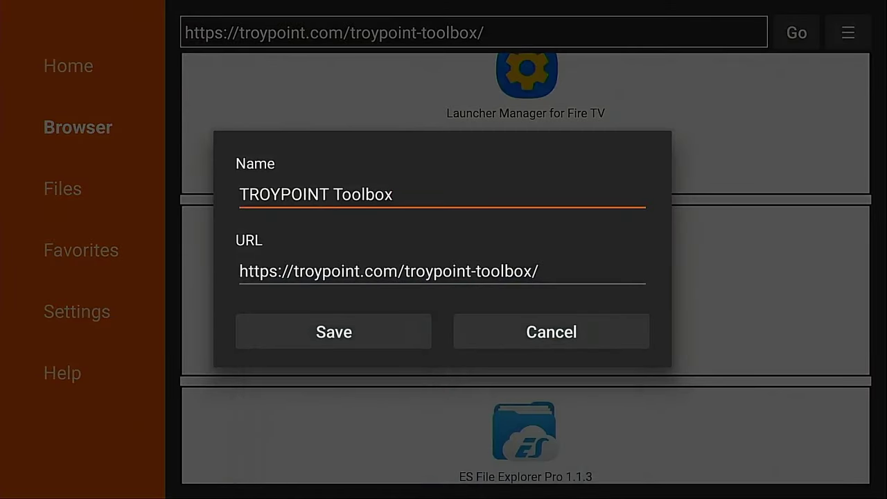
{"action": "key", "text": "Down"}
{"action": "key", "text": "Down"}
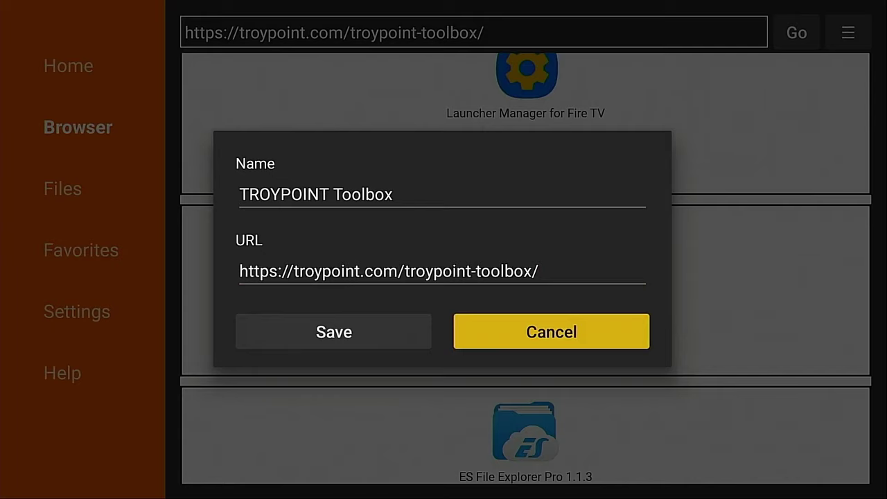
{"action": "key", "text": "Left"}
{"action": "key", "text": "Return"}
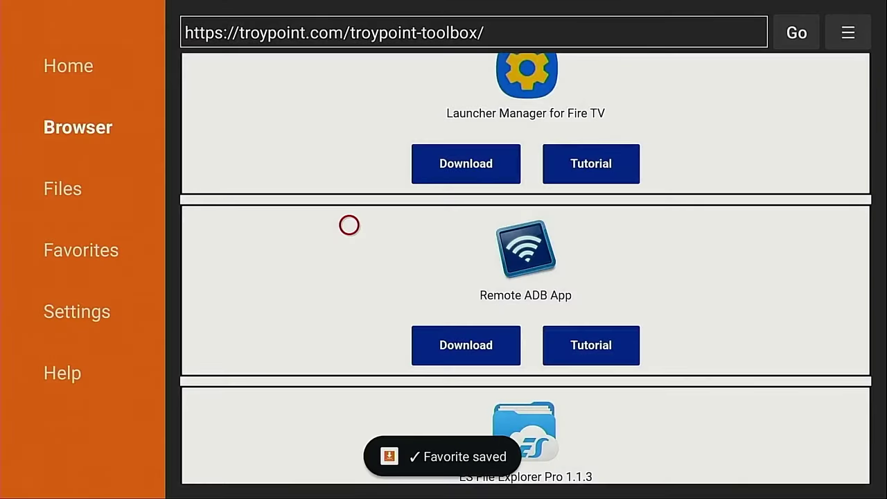
Go to the saved favorites and load the TROYPOINT Toolbox entry
{"action": "key", "text": "Left"}
{"action": "key", "text": "Down"}
{"action": "key", "text": "Down"}
{"action": "key", "text": "Down"}
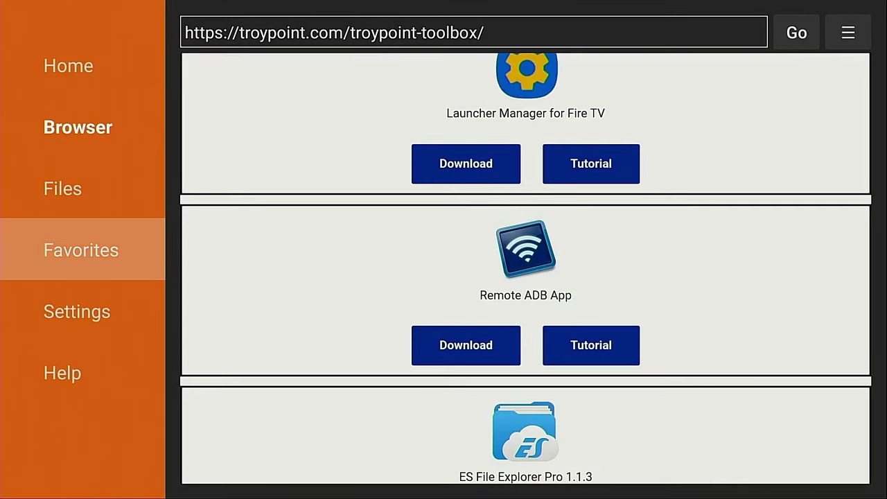
{"action": "key", "text": "Return"}
{"action": "key", "text": "Right"}
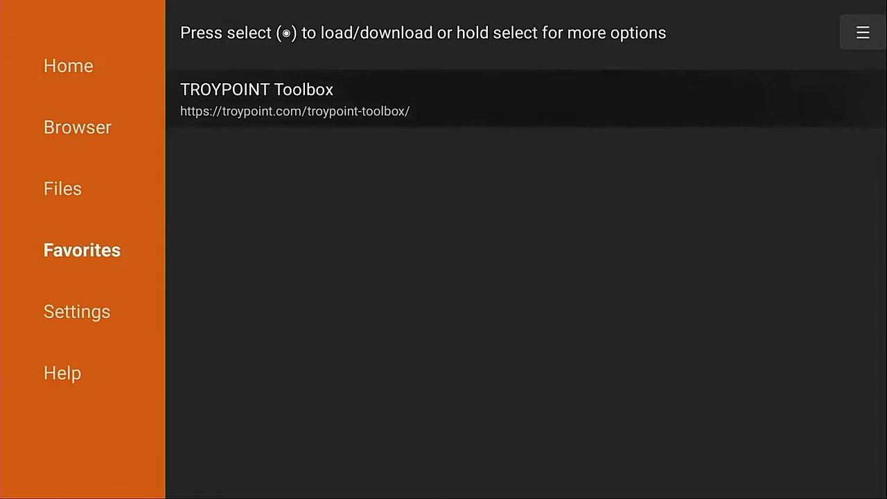
{"action": "key", "text": "Return"}
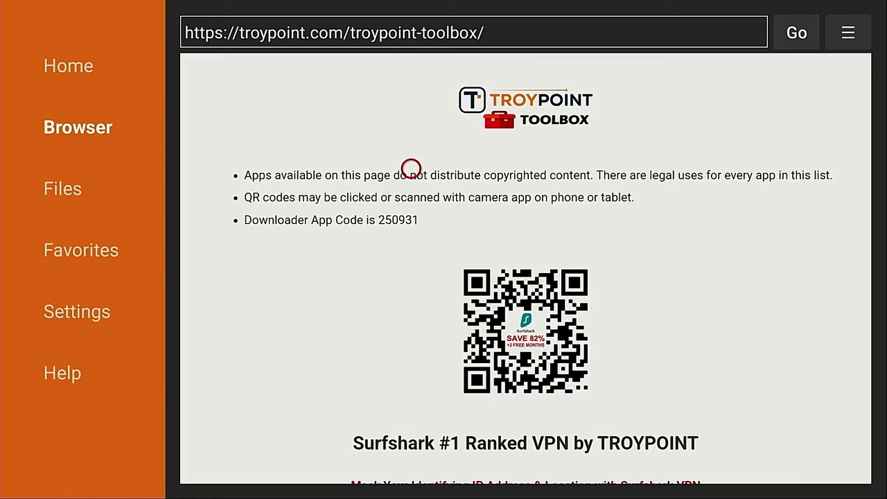
Return to the home screen, launch Remote ADB Shell and dismiss its key pair notice
{"action": "key", "text": "Home"}
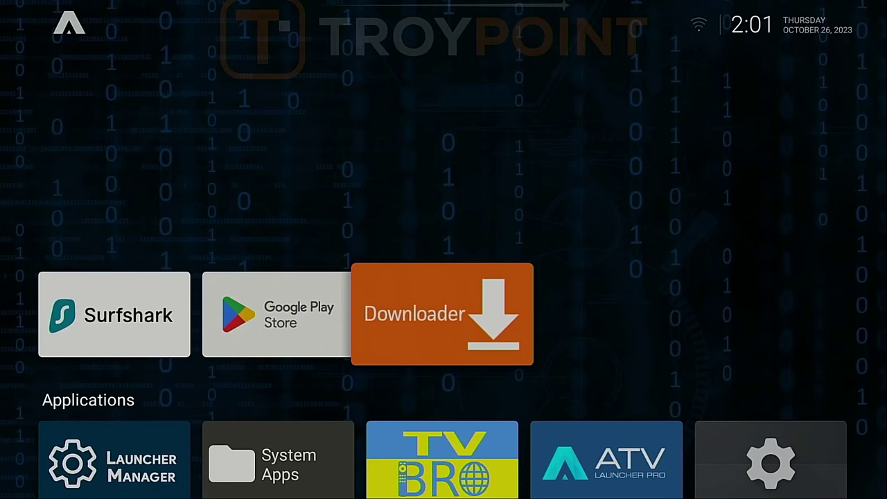
{"action": "key", "text": "Down"}
{"action": "key", "text": "Down"}
{"action": "key", "text": "Left"}
{"action": "key", "text": "Left"}
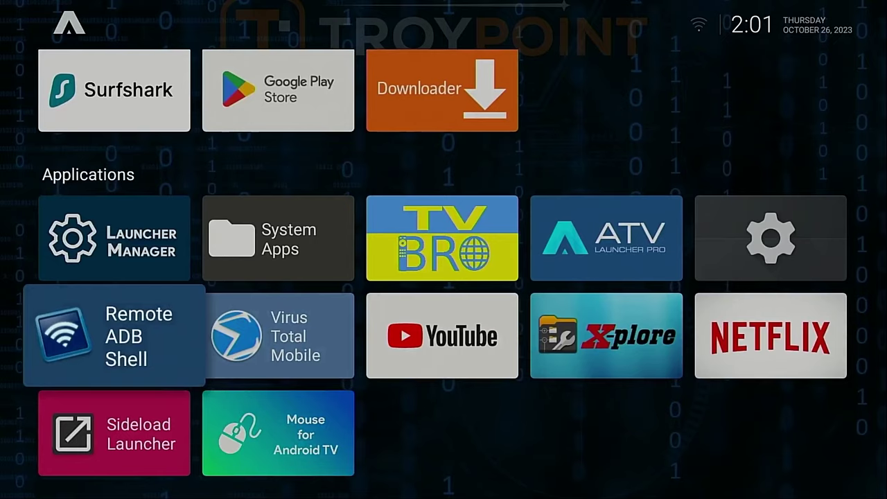
{"action": "key", "text": "Return"}
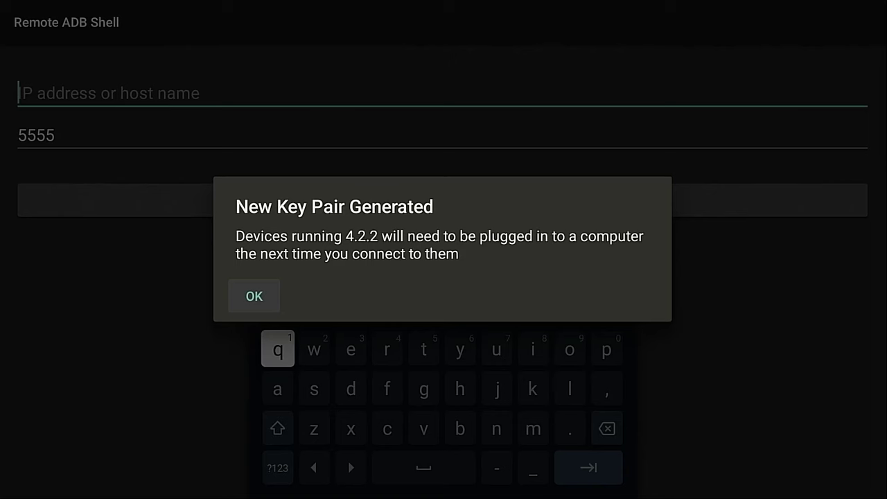
{"action": "key", "text": "Return"}
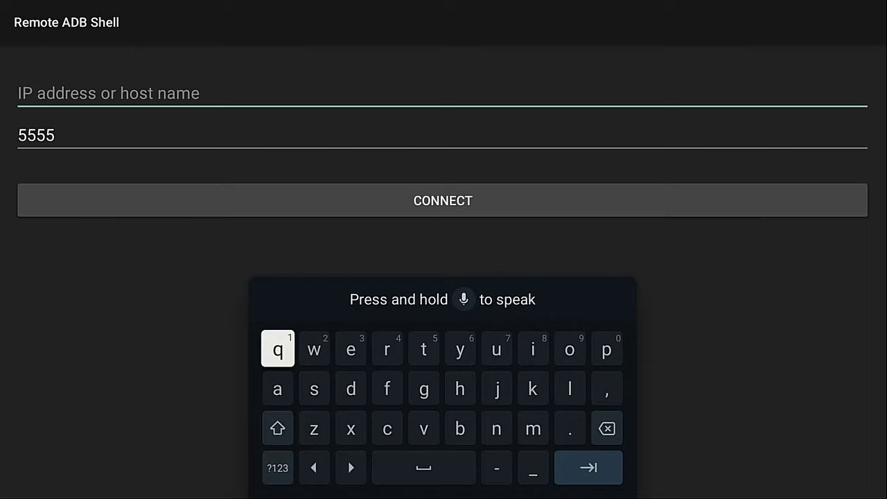
Enter 127.0.0.1 as the IP address or host name for the connection and close the on-screen keyboard
{"action": "key", "text": "Down"}
{"action": "key", "text": "Down"}
{"action": "key", "text": "Down"}
{"action": "key", "text": "Return"}
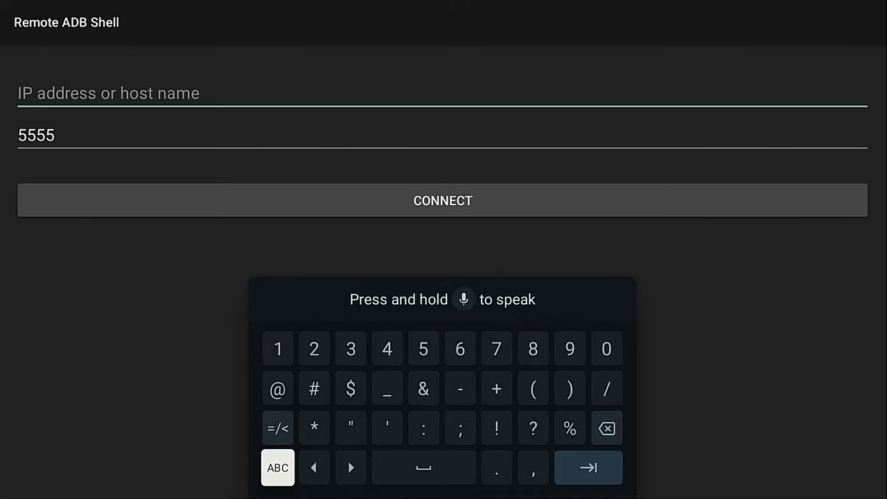
{"action": "key", "text": "Up"}
{"action": "key", "text": "Up"}
{"action": "key", "text": "Up"}
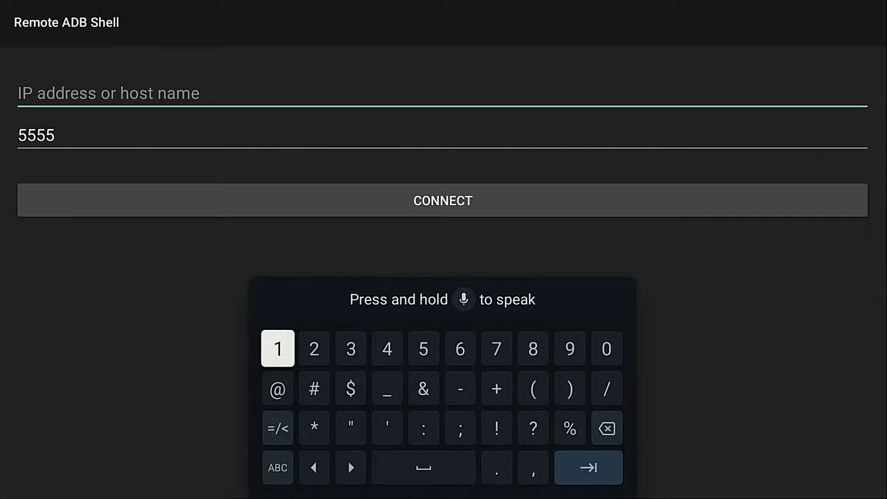
{"action": "key", "text": "Return"}
{"action": "key", "text": "Right"}
{"action": "key", "text": "Return"}
{"action": "key", "text": "Right"}
{"action": "key", "text": "Right"}
{"action": "key", "text": "Right"}
{"action": "key", "text": "Right"}
{"action": "key", "text": "Right"}
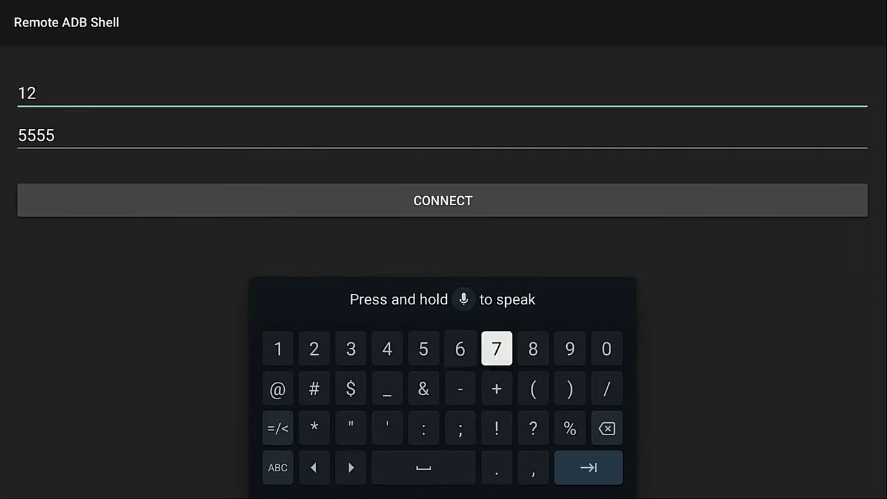
{"action": "key", "text": "Return"}
{"action": "key", "text": "Down"}
{"action": "key", "text": "Down"}
{"action": "key", "text": "Down"}
{"action": "key", "text": "Return"}
{"action": "key", "text": "Up"}
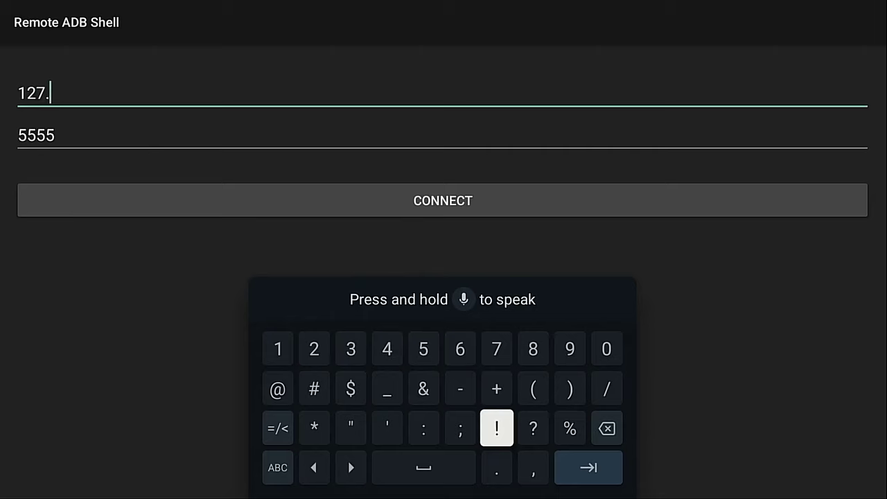
{"action": "key", "text": "Up"}
{"action": "key", "text": "Up"}
{"action": "key", "text": "Right"}
{"action": "key", "text": "Right"}
{"action": "key", "text": "Right"}
{"action": "key", "text": "Return"}
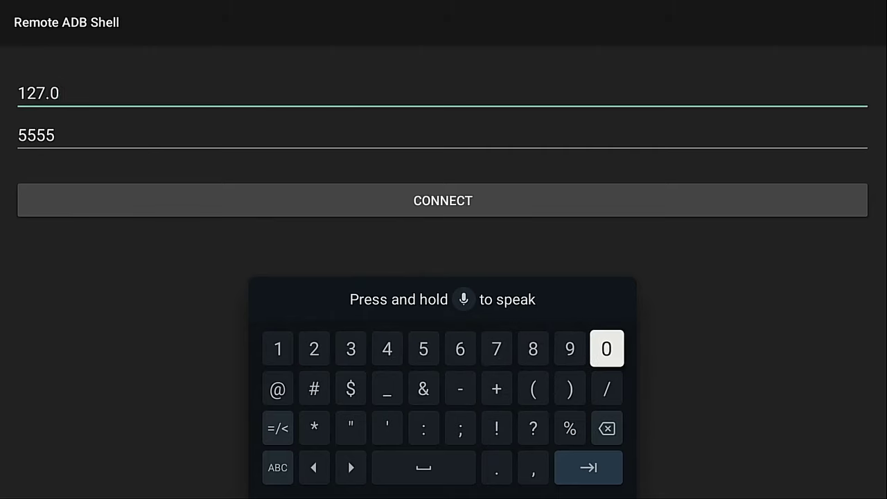
{"action": "key", "text": "Left"}
{"action": "key", "text": "Left"}
{"action": "key", "text": "Down"}
{"action": "key", "text": "Down"}
{"action": "key", "text": "Down"}
{"action": "key", "text": "Left"}
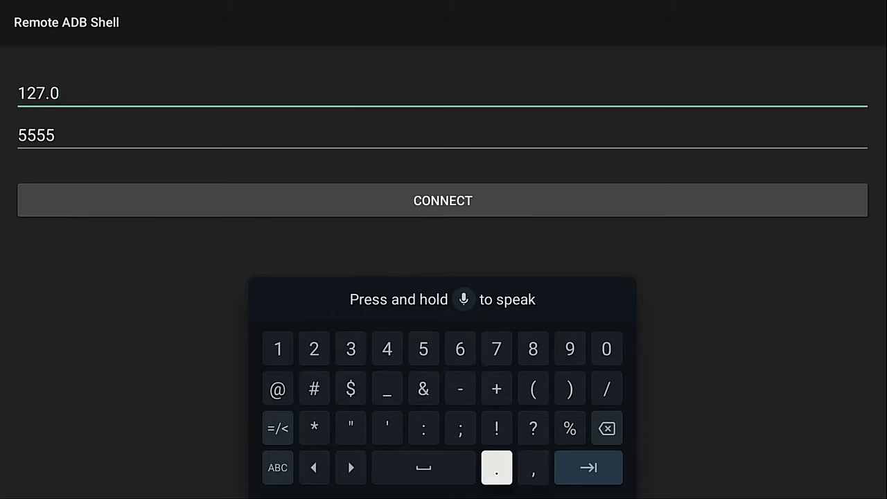
{"action": "key", "text": "Return"}
{"action": "key", "text": "Up"}
{"action": "key", "text": "Up"}
{"action": "key", "text": "Up"}
{"action": "key", "text": "Right"}
{"action": "key", "text": "Right"}
{"action": "key", "text": "Right"}
{"action": "key", "text": "Return"}
{"action": "key", "text": "Down"}
{"action": "key", "text": "Down"}
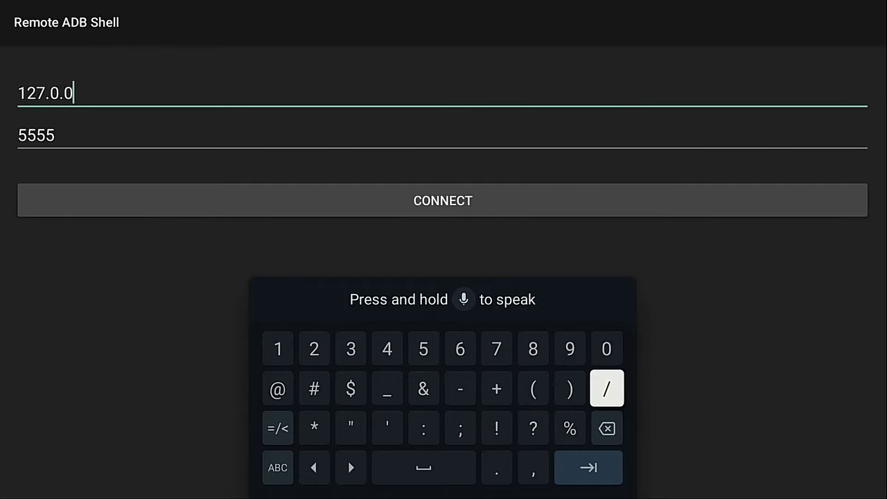
{"action": "key", "text": "Left"}
{"action": "key", "text": "Left"}
{"action": "key", "text": "Down"}
{"action": "key", "text": "Return"}
{"action": "key", "text": "Up"}
{"action": "key", "text": "Up"}
{"action": "key", "text": "Up"}
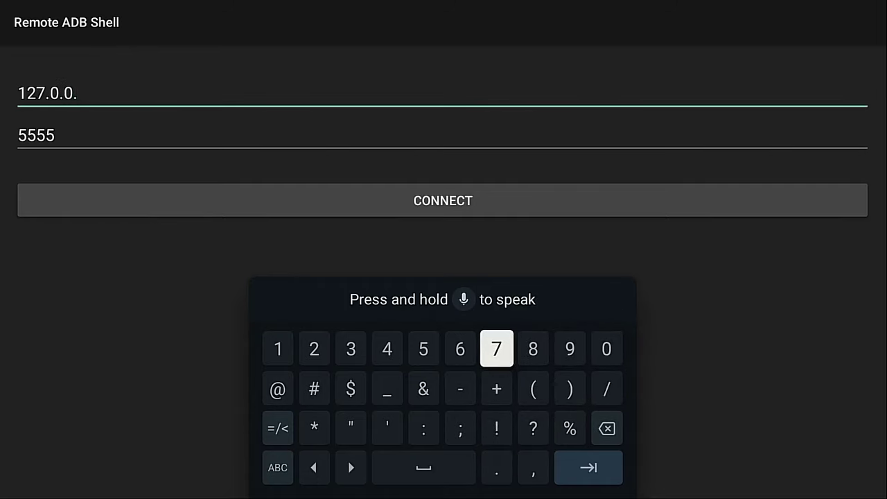
{"action": "key", "text": "Left"}
{"action": "key", "text": "Left"}
{"action": "key", "text": "Left"}
{"action": "key", "text": "Left"}
{"action": "key", "text": "Left"}
{"action": "key", "text": "Left"}
{"action": "key", "text": "Return"}
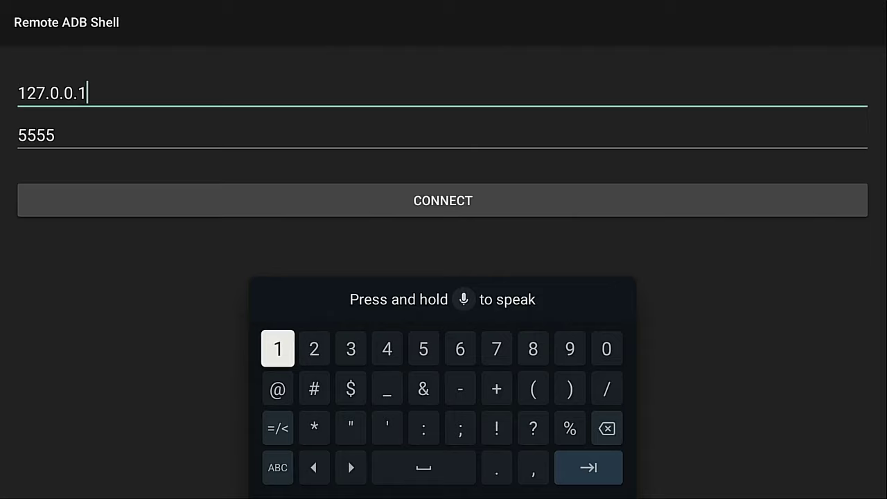
{"action": "key", "text": "Escape"}
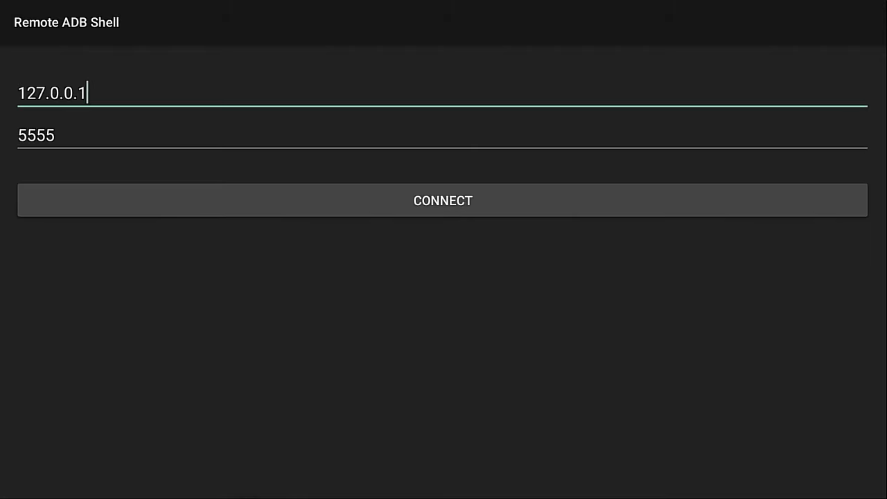
{"action": "key", "text": "Down"}
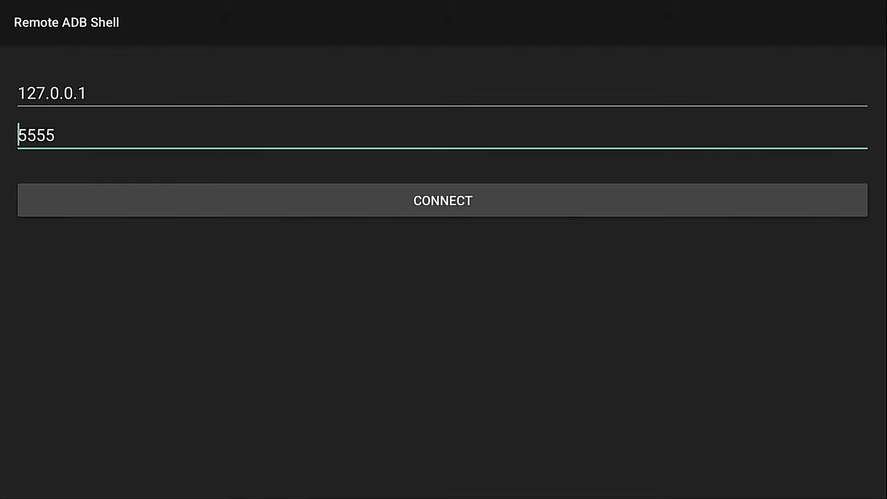
Connect to the device at 127.0.0.1 on port 5555 and always allow USB debugging from this computer
{"action": "key", "text": "Down"}
{"action": "key", "text": "Down"}
{"action": "key", "text": "Return"}
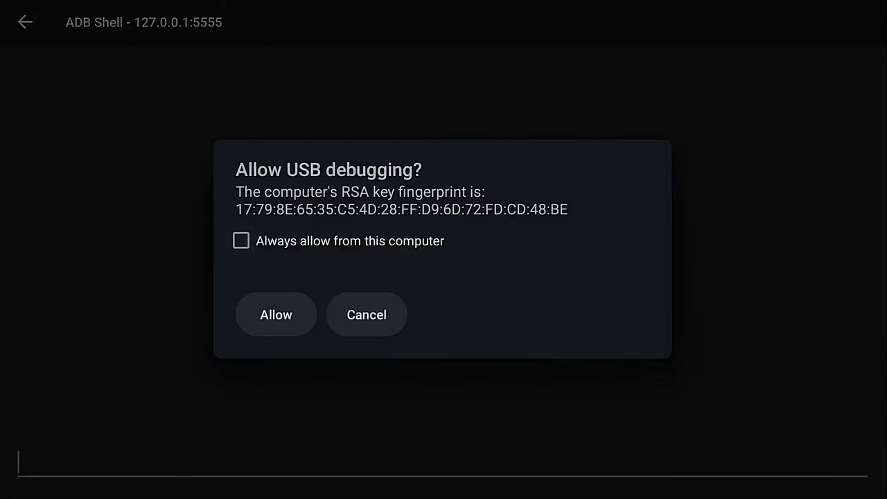
{"action": "key", "text": "Return"}
{"action": "key", "text": "Down"}
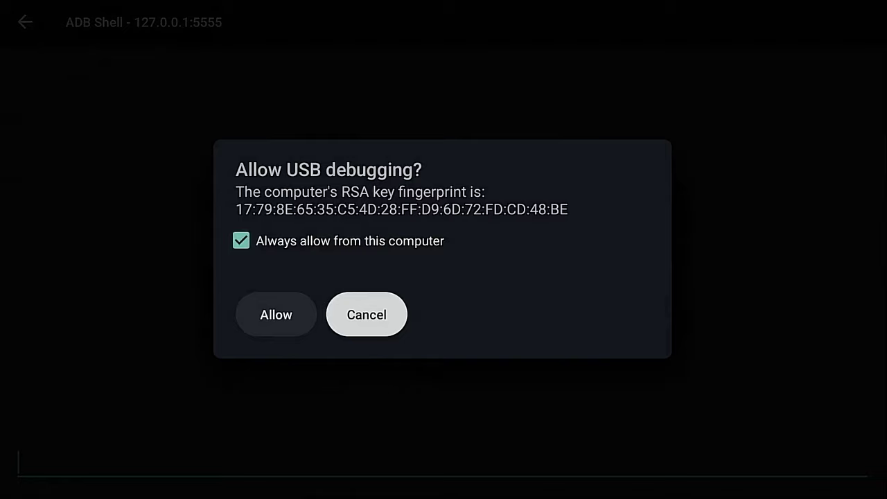
{"action": "key", "text": "Left"}
{"action": "key", "text": "Return"}
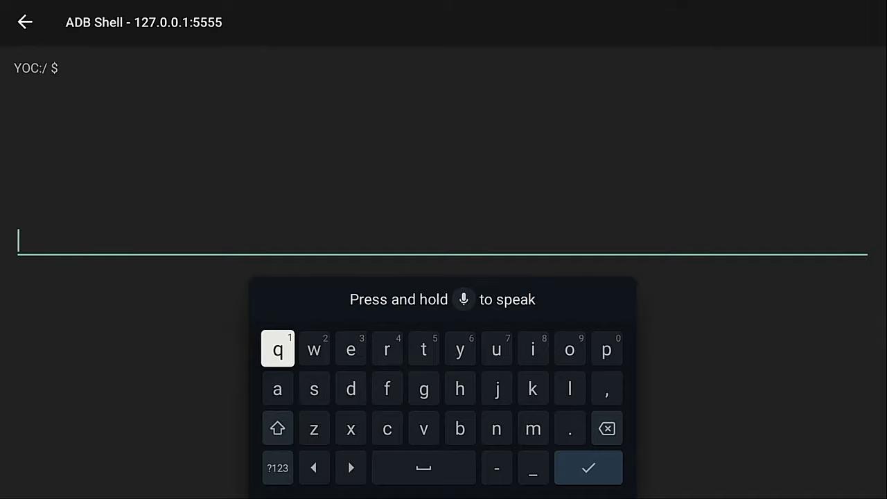
Start the shell command with the single word appwidget, reverting the keyboard's autocorrection
{"action": "type", "text": "appwidget"}
{"action": "key", "text": "Down"}
{"action": "key", "text": "Down"}
{"action": "key", "text": "Down"}
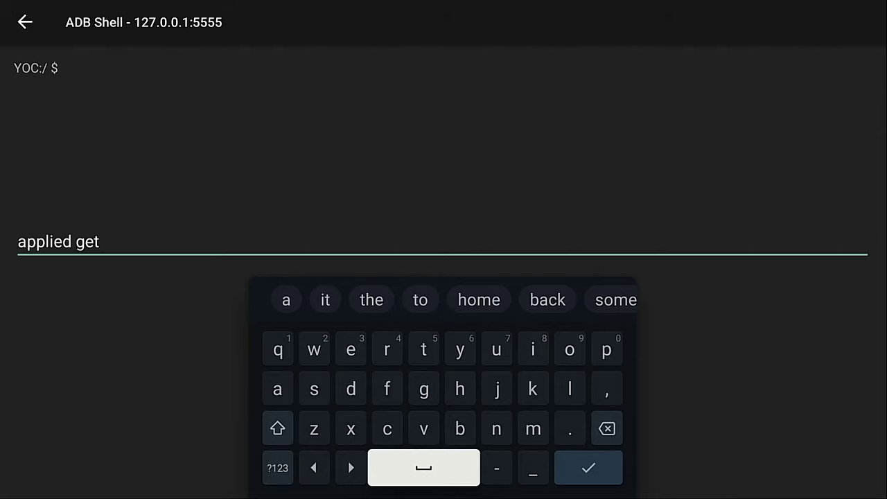
{"action": "key", "text": "Up"}
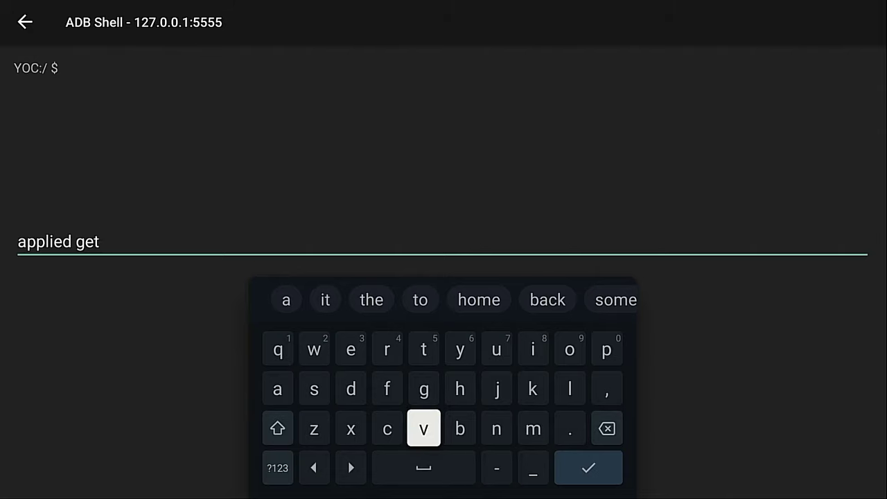
{"action": "key", "text": "Right"}
{"action": "key", "text": "Right"}
{"action": "key", "text": "Right"}
{"action": "key", "text": "Right"}
{"action": "key", "text": "Right"}
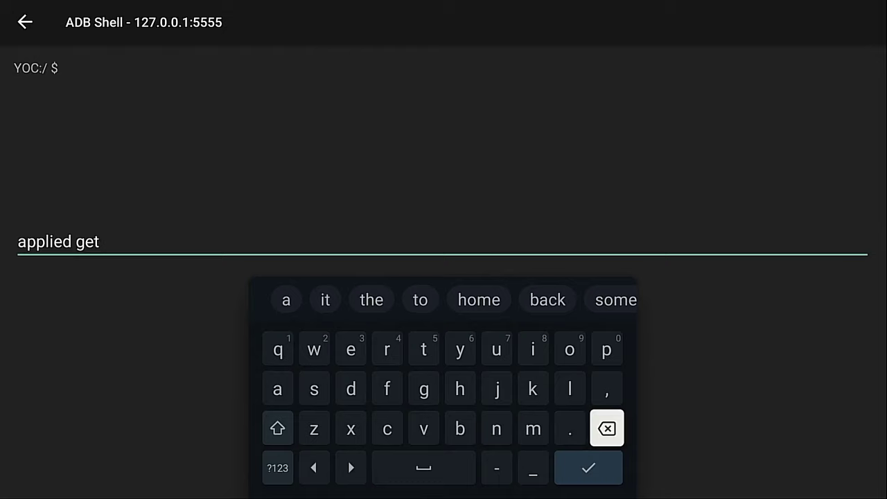
{"action": "key", "text": "Return"}
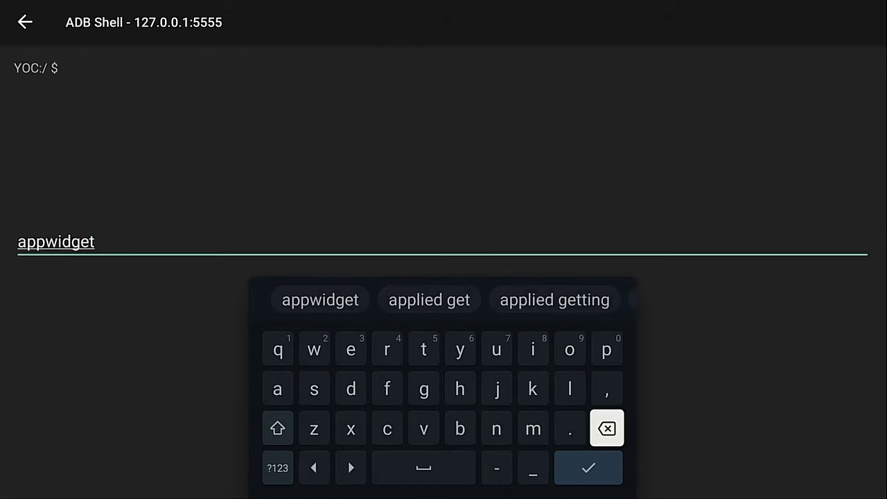
Add a space and the argument grantbind after appwidget, keeping grantbind as one word
{"action": "key", "text": "Left"}
{"action": "key", "text": "Left"}
{"action": "key", "text": "Left"}
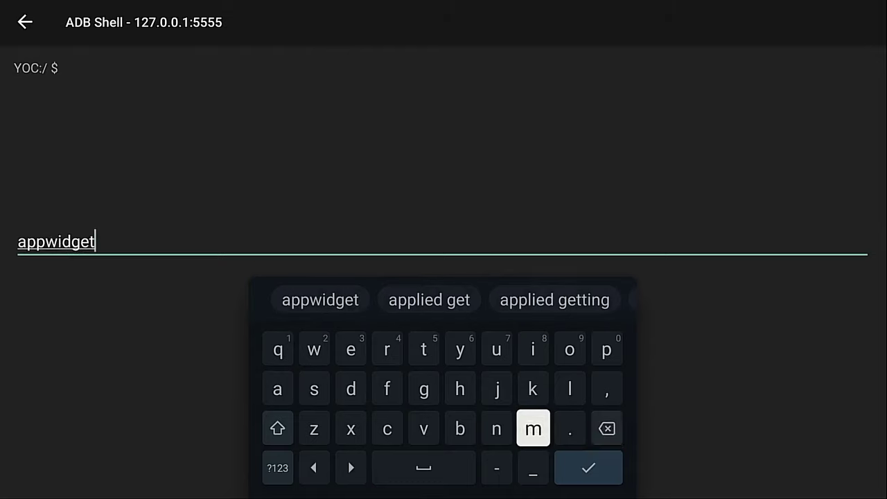
{"action": "key", "text": "Down"}
{"action": "key", "text": "Return"}
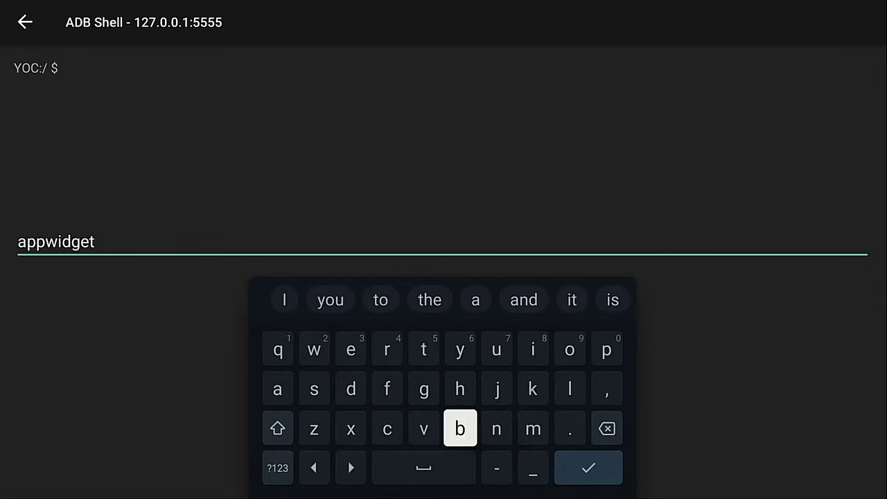
{"action": "type", "text": "grantbind"}
{"action": "key", "text": "Return"}
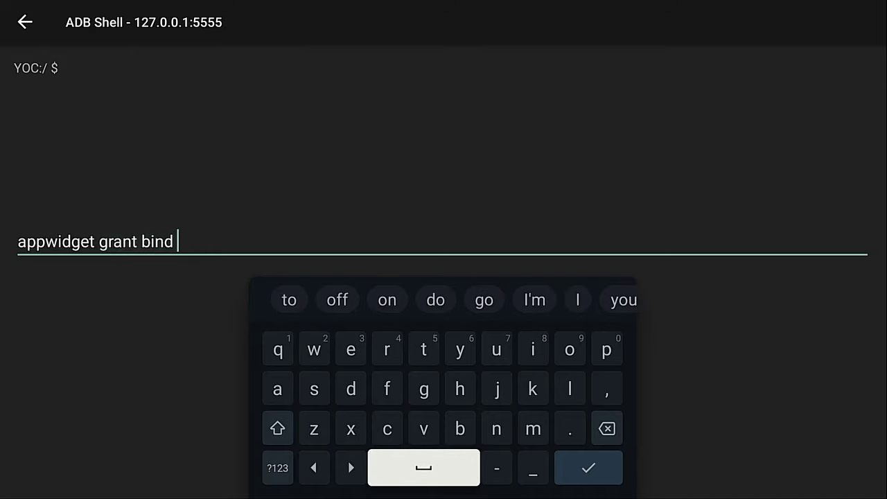
{"action": "key", "text": "Up"}
{"action": "key", "text": "Right"}
{"action": "key", "text": "Right"}
{"action": "key", "text": "Right"}
{"action": "key", "text": "Right"}
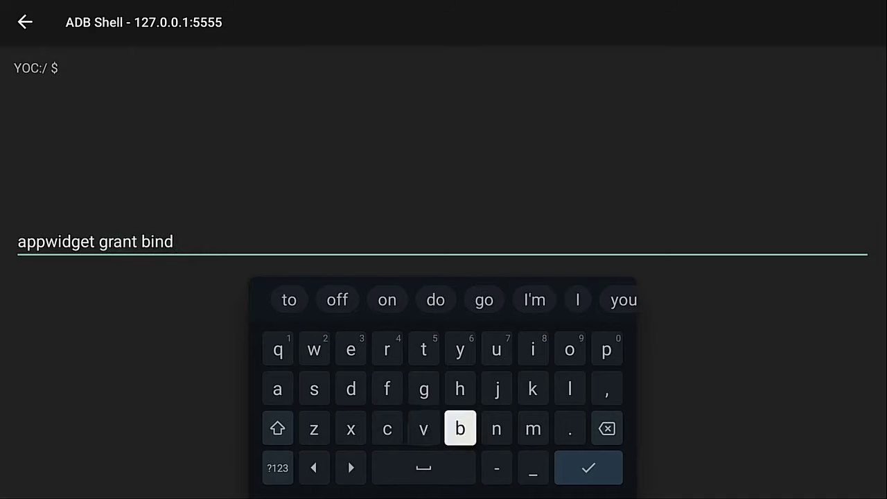
{"action": "key", "text": "Return"}
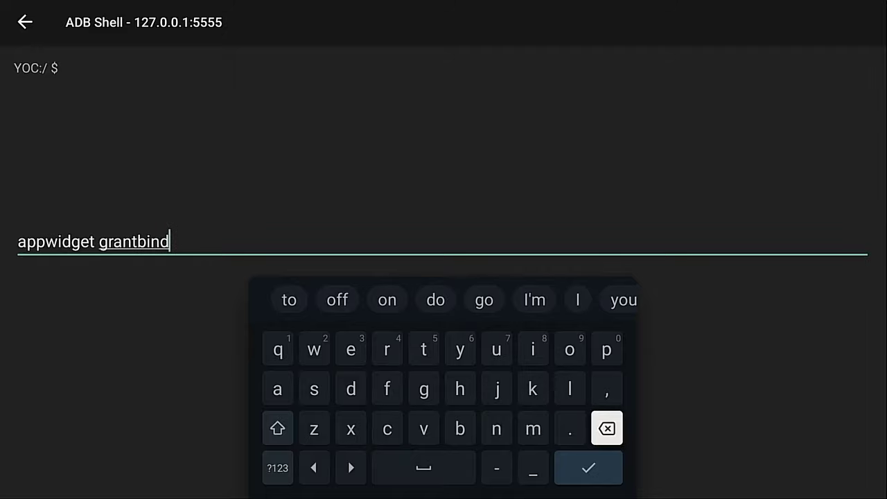
Complete the command with the arguments --package ca.dstudio.atvlauncher.pro --user 0
{"action": "key", "text": "Down"}
{"action": "key", "text": "Left"}
{"action": "key", "text": "Left"}
{"action": "key", "text": "Left"}
{"action": "key", "text": "Return"}
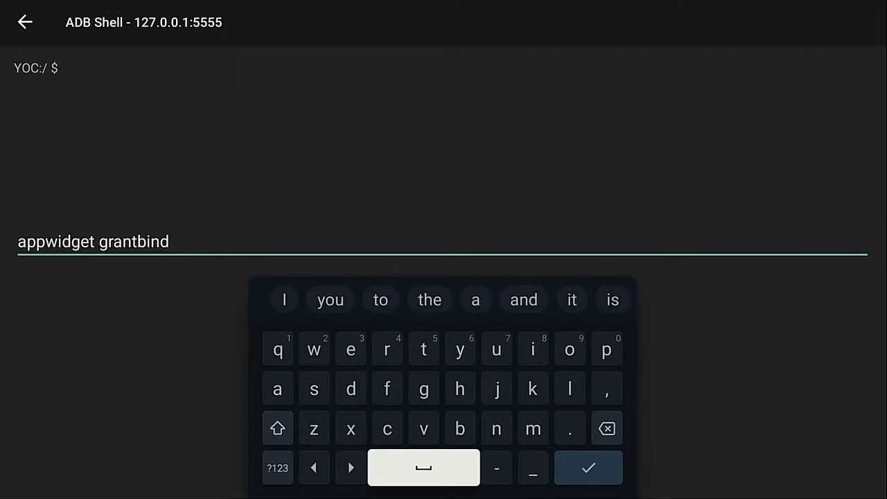
{"action": "key", "text": "Up"}
{"action": "type", "text": "--package ca.d"}
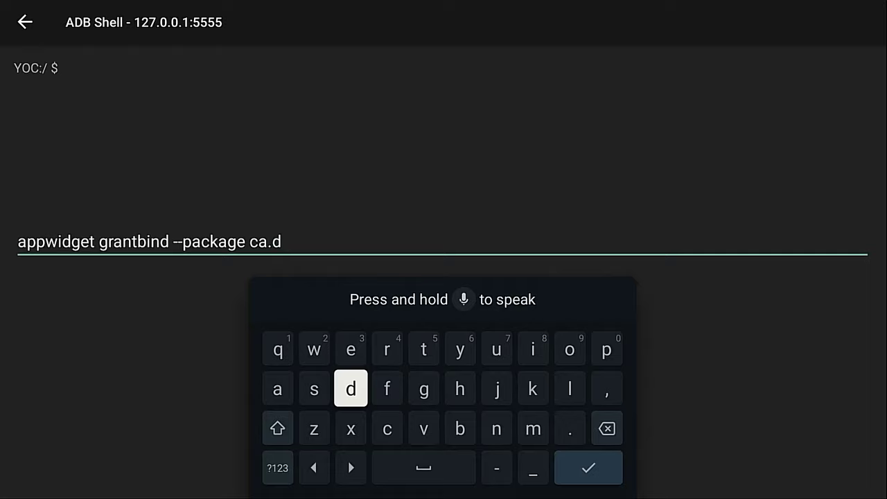
{"action": "type", "text": "studio.atvlauncher.pro --user 0"}
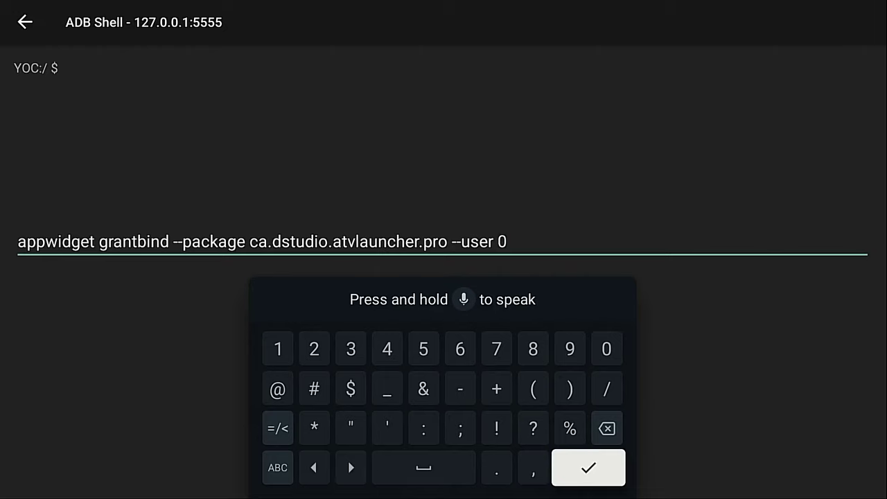
{"action": "key", "text": "Left"}
{"action": "key", "text": "Left"}
{"action": "key", "text": "Left"}
{"action": "key", "text": "Left"}
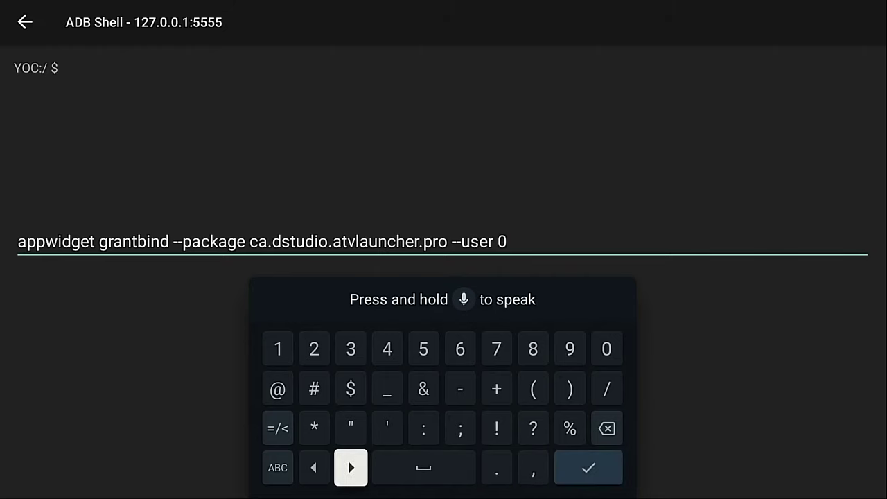
{"action": "key", "text": "Left"}
{"action": "key", "text": "Right"}
{"action": "key", "text": "Left"}
{"action": "key", "text": "Right"}
{"action": "key", "text": "Left"}
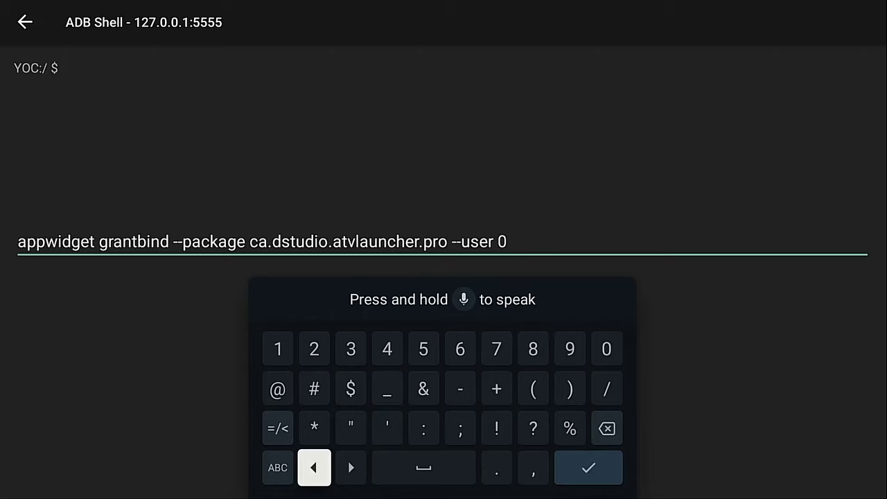
{"action": "key", "text": "Right"}
{"action": "key", "text": "Left"}
{"action": "key", "text": "Right"}
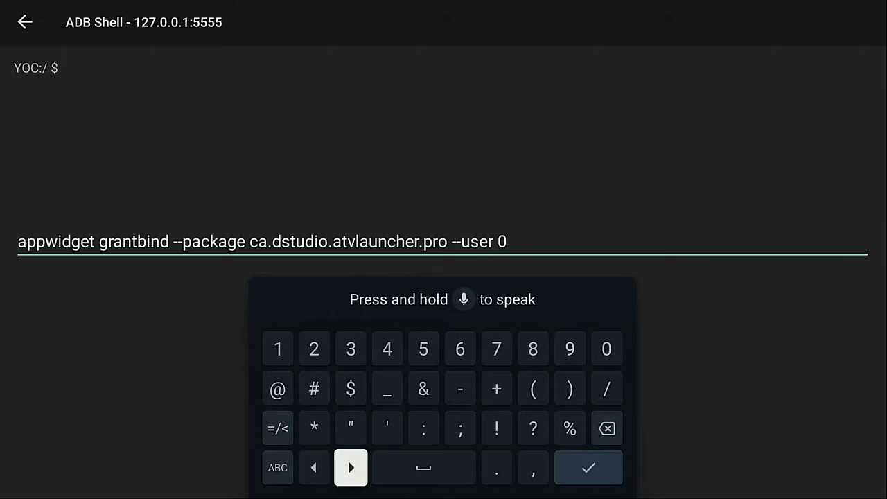
Run the completed appwidget grantbind command in the shell
{"action": "key", "text": "Right"}
{"action": "key", "text": "Right"}
{"action": "key", "text": "Right"}
{"action": "key", "text": "Right"}
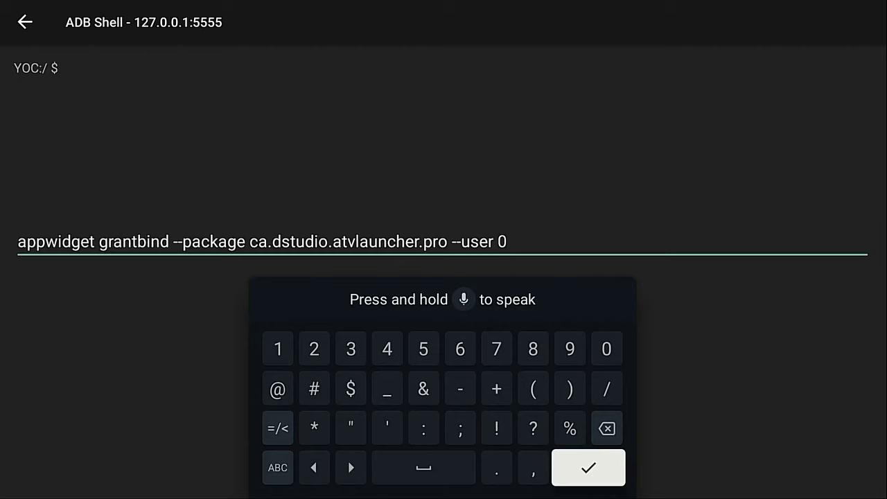
{"action": "key", "text": "Return"}
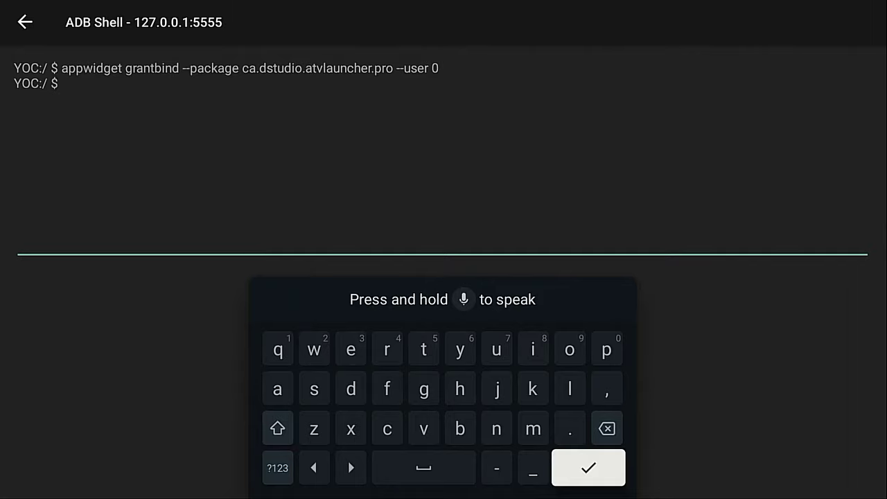
Return to the home screen and add the wide Surfshark widget with the IP address to the empty widget area
{"action": "key", "text": "Home"}
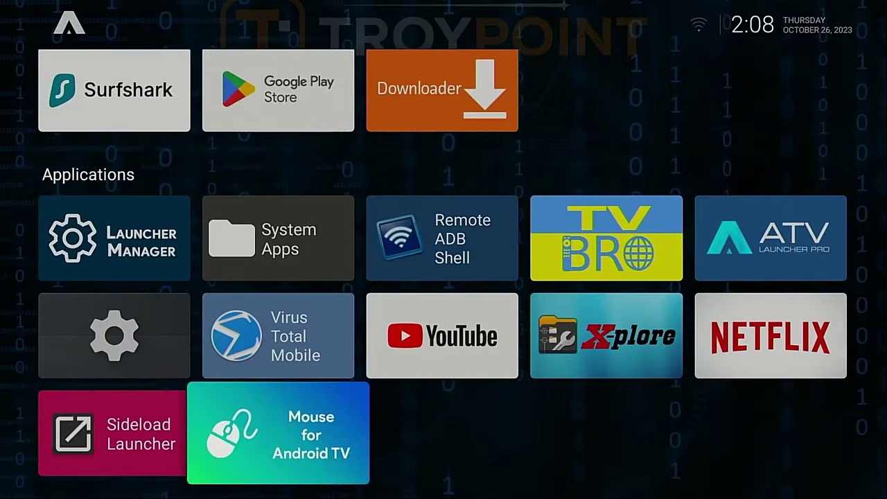
{"action": "key", "text": "Up"}
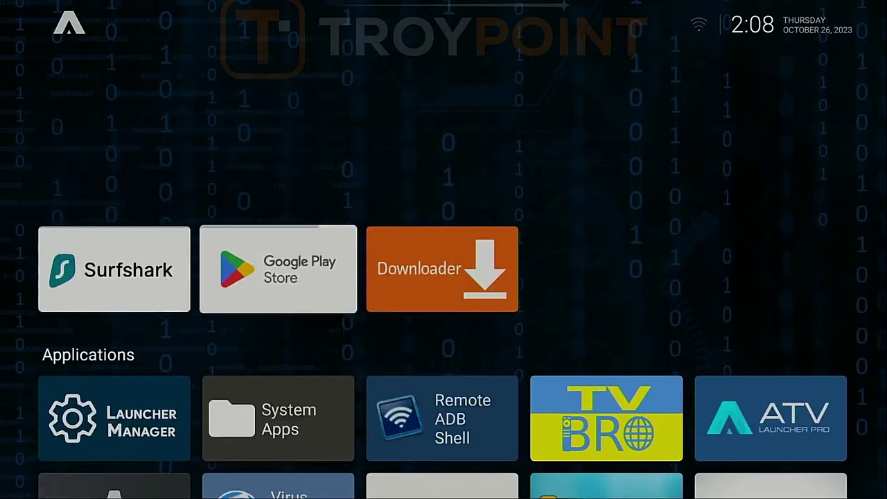
{"action": "key", "text": "Up"}
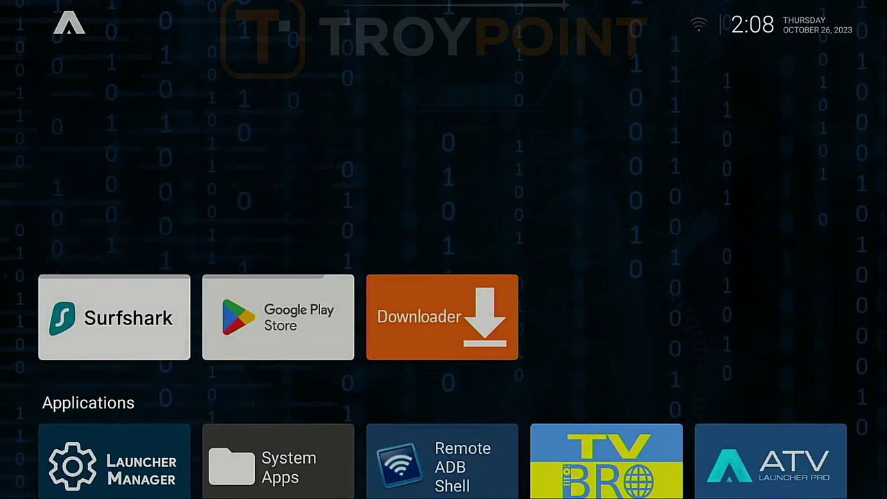
{"action": "key", "text": "Return"}
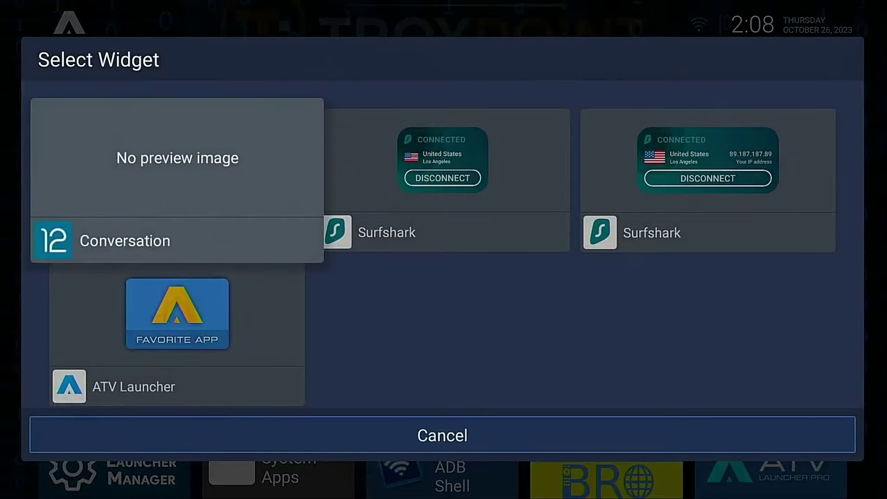
{"action": "key", "text": "Right"}
{"action": "key", "text": "Right"}
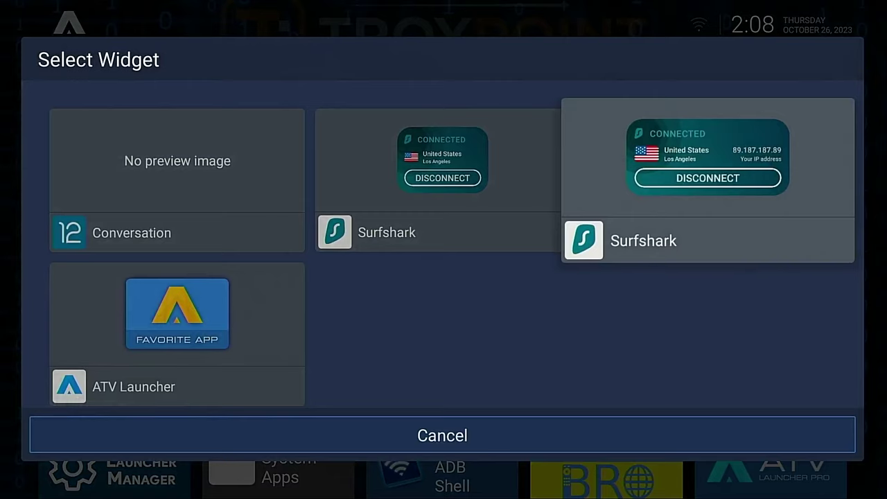
{"action": "key", "text": "Return"}
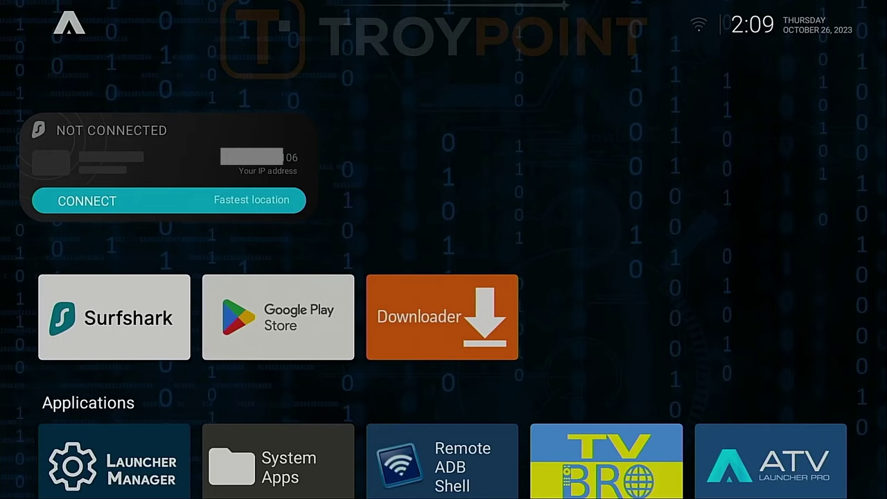
Open Surfshark, establish the VPN connection with Quick-connect and go back to the home screen
{"action": "left_click", "coordinate": [114, 317]}
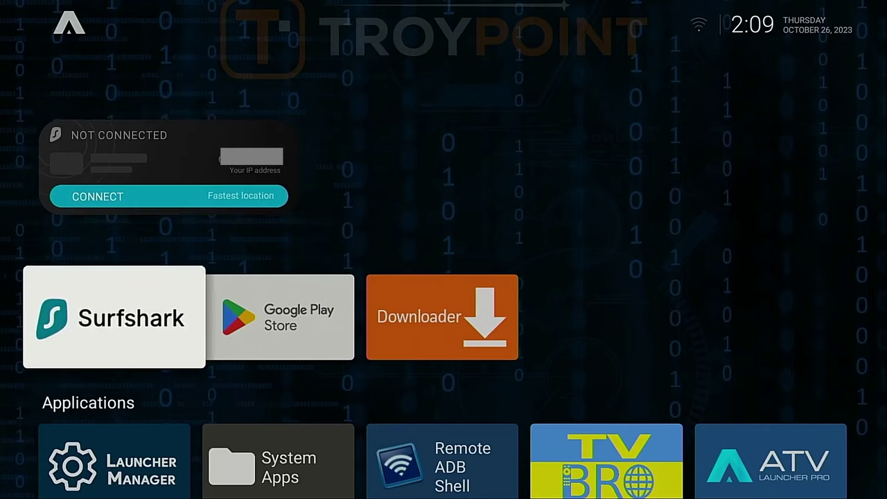
{"action": "key", "text": "Return"}
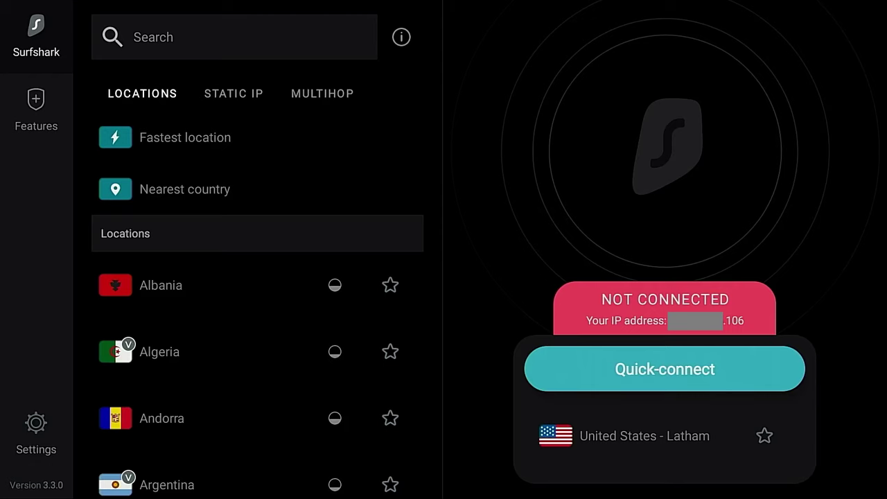
{"action": "key", "text": "Return"}
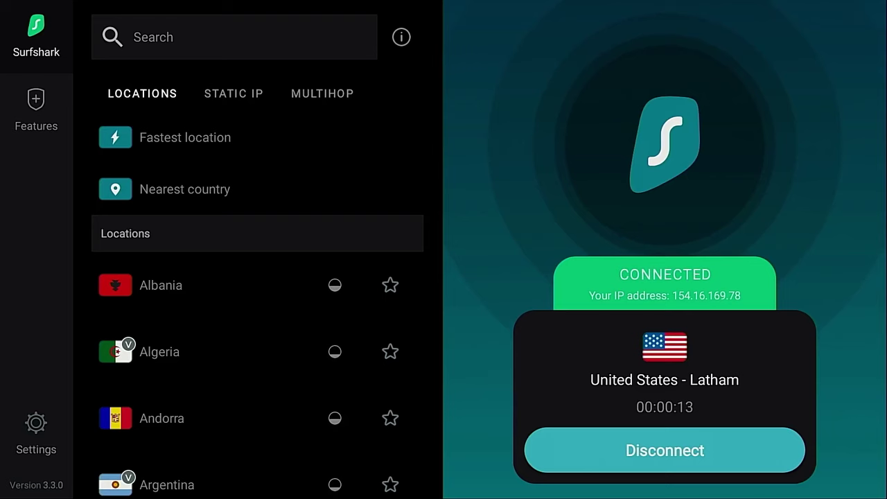
{"action": "key", "text": "Escape"}
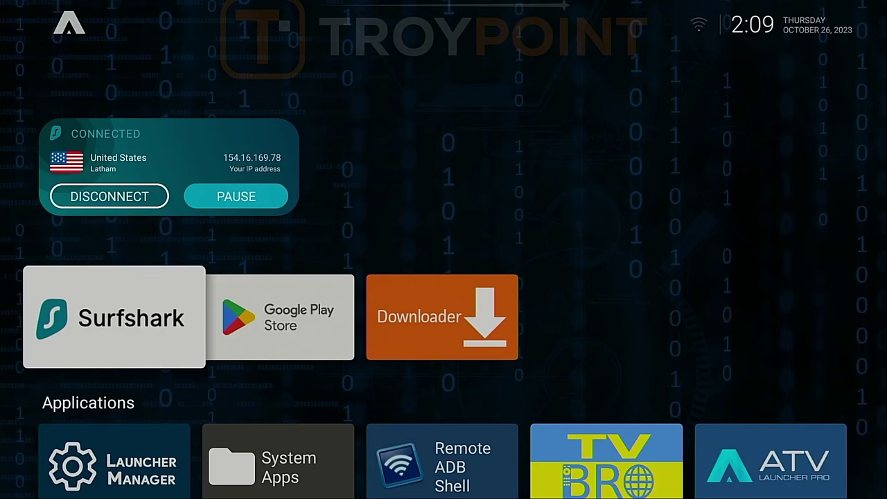